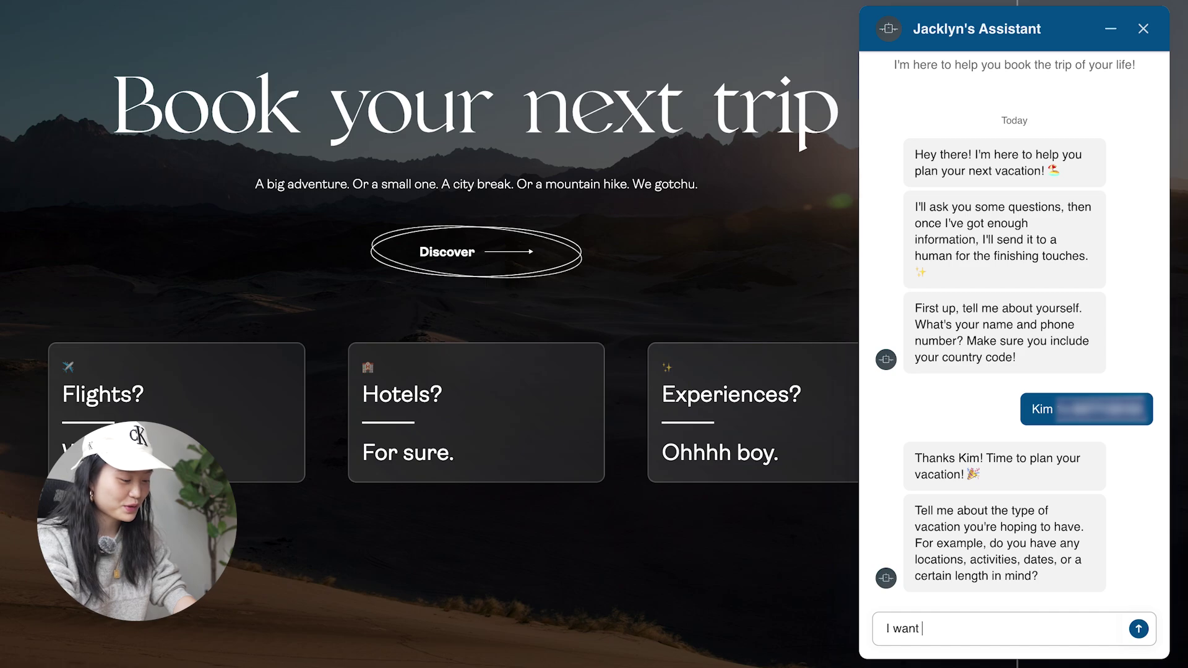
Step: Send the assistant the message "I want to peru and hike Machu pichu, eat lots of cevhiche, and try sand duning"
type("peru")
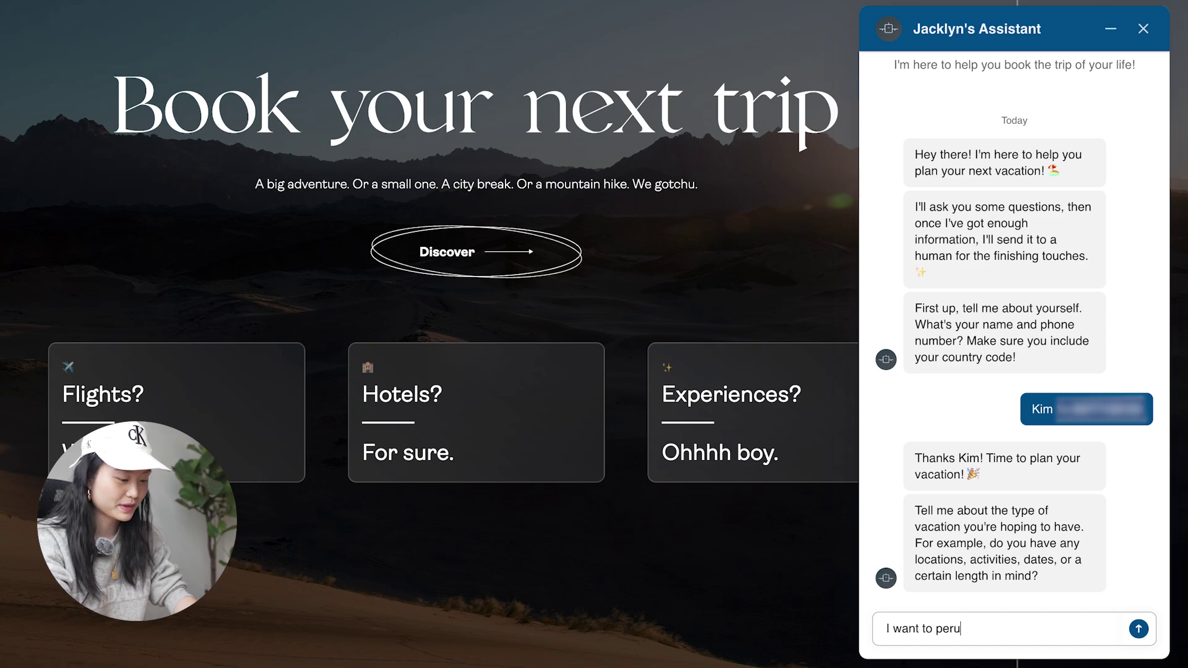
type(" and hike Machu ")
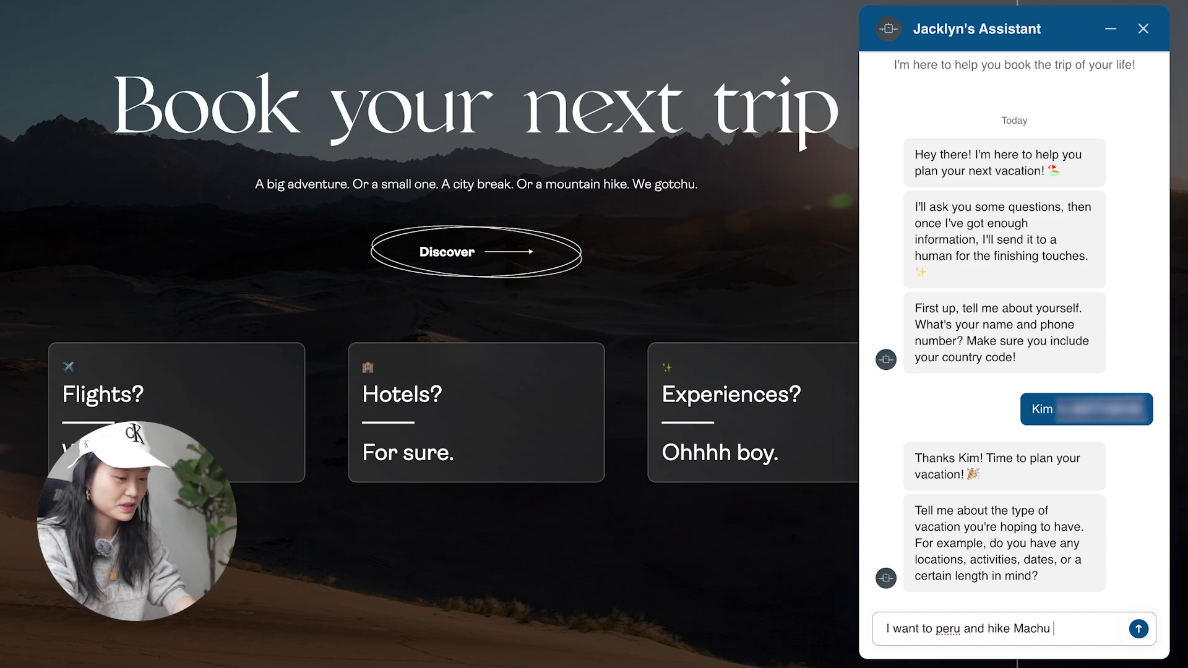
type("pichu, ")
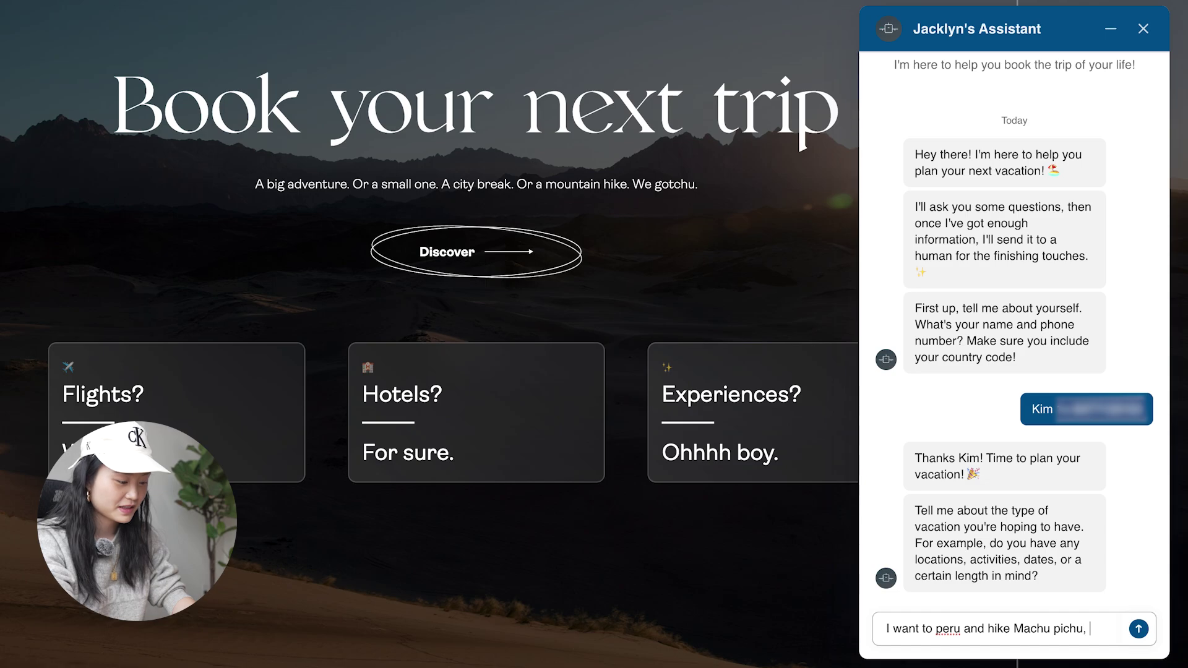
type("eat lots f")
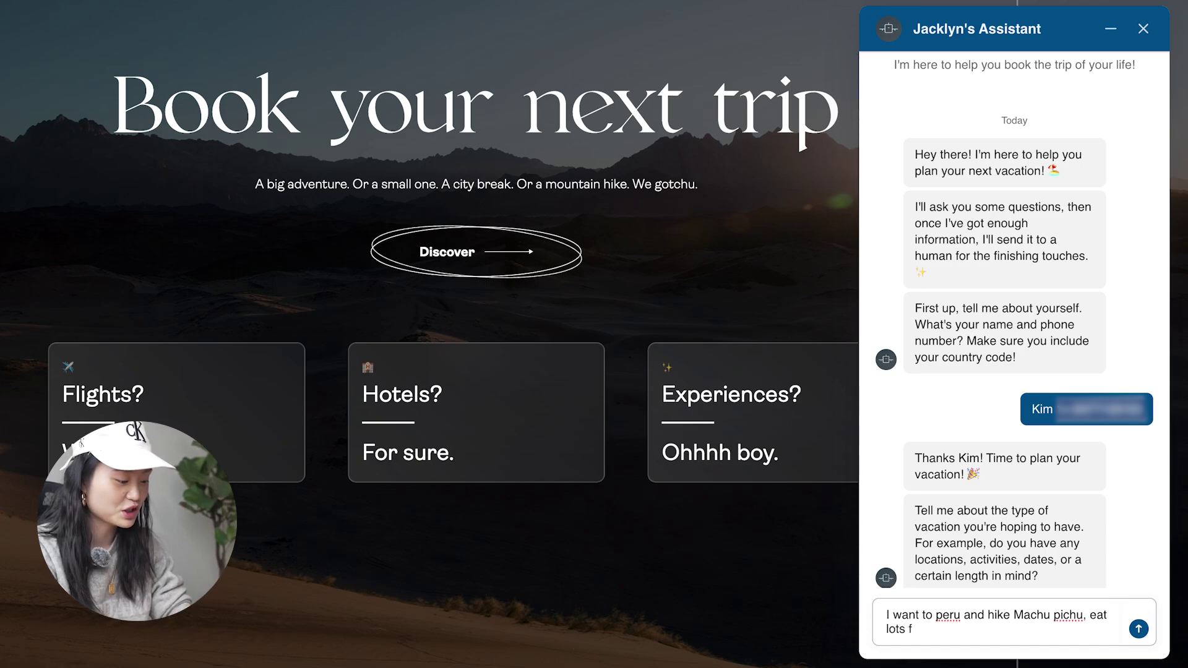
key("BackSpace")
type("of cevhiche, and try sand duning")
key("Return")
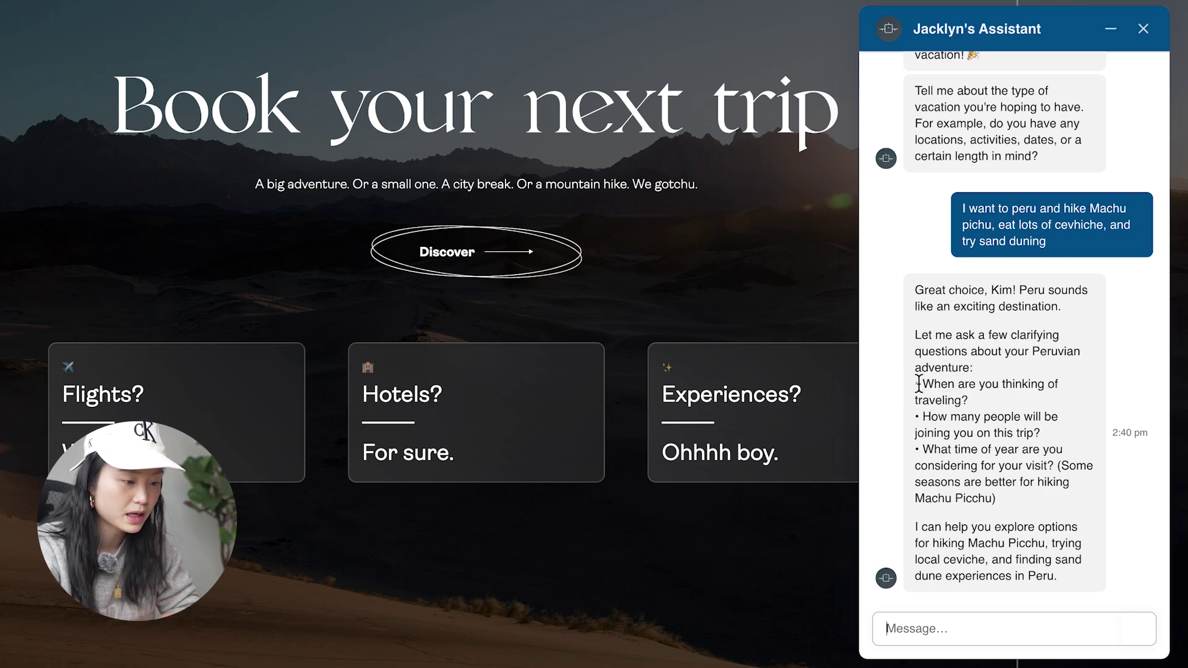
Step: Answer the assistant's clarifying questions with "I would to travel tomorrow with 5 people in the winter"
type("I would to travel tomorrow with 5 people")
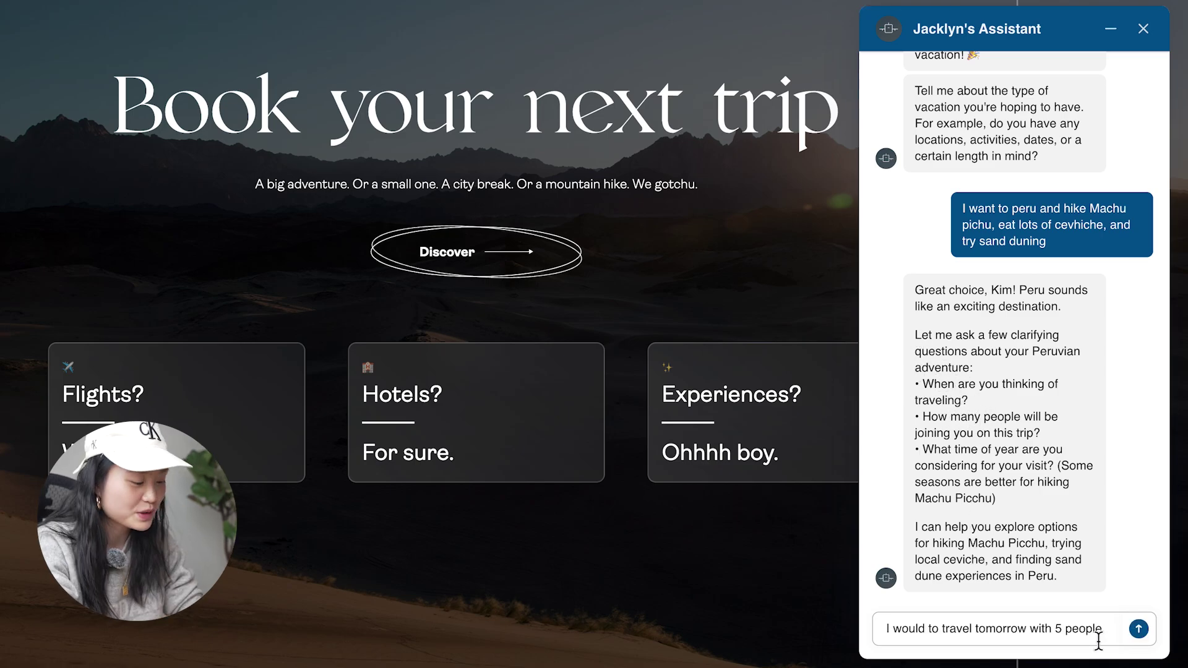
type(" in the winter")
key("Return")
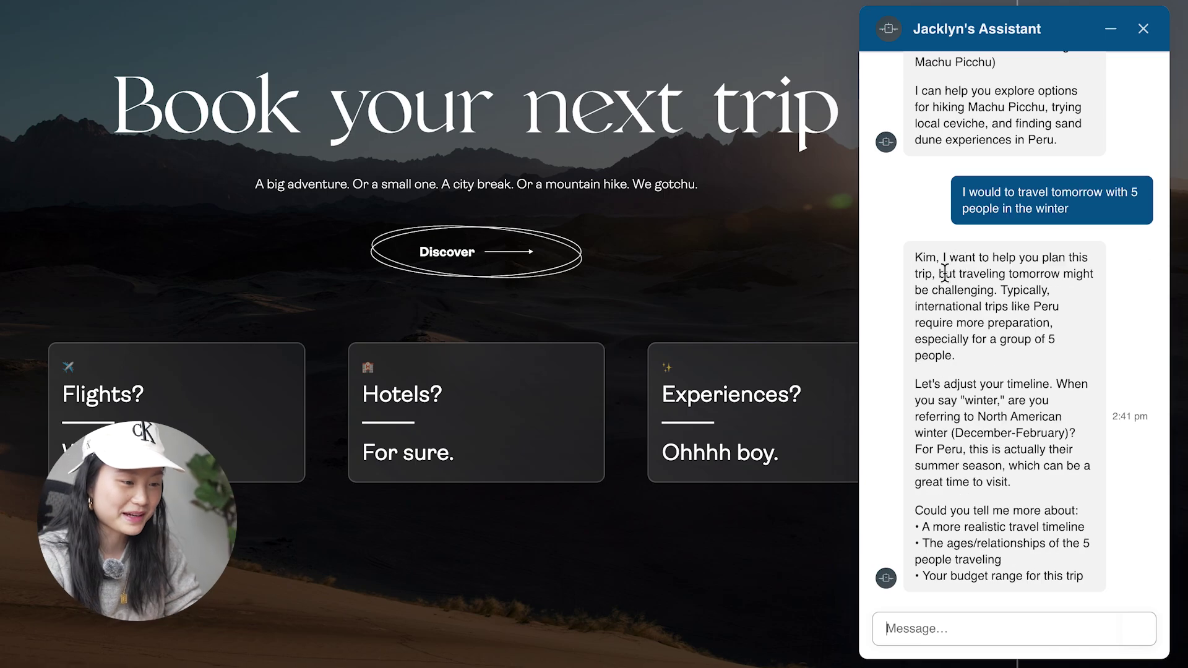
Step: Reply with "I want to travel in February everyone in the group is around 25 and my budget is $5000 CAD"
left_click_drag(940, 274, 1046, 290)
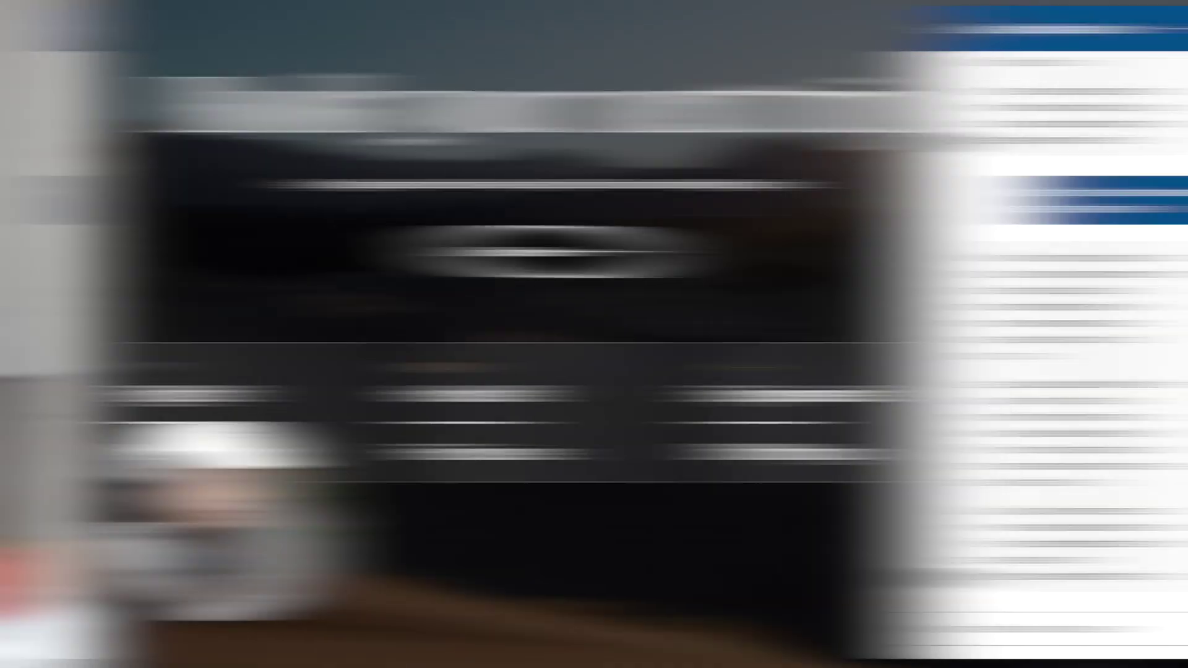
type("yone in th")
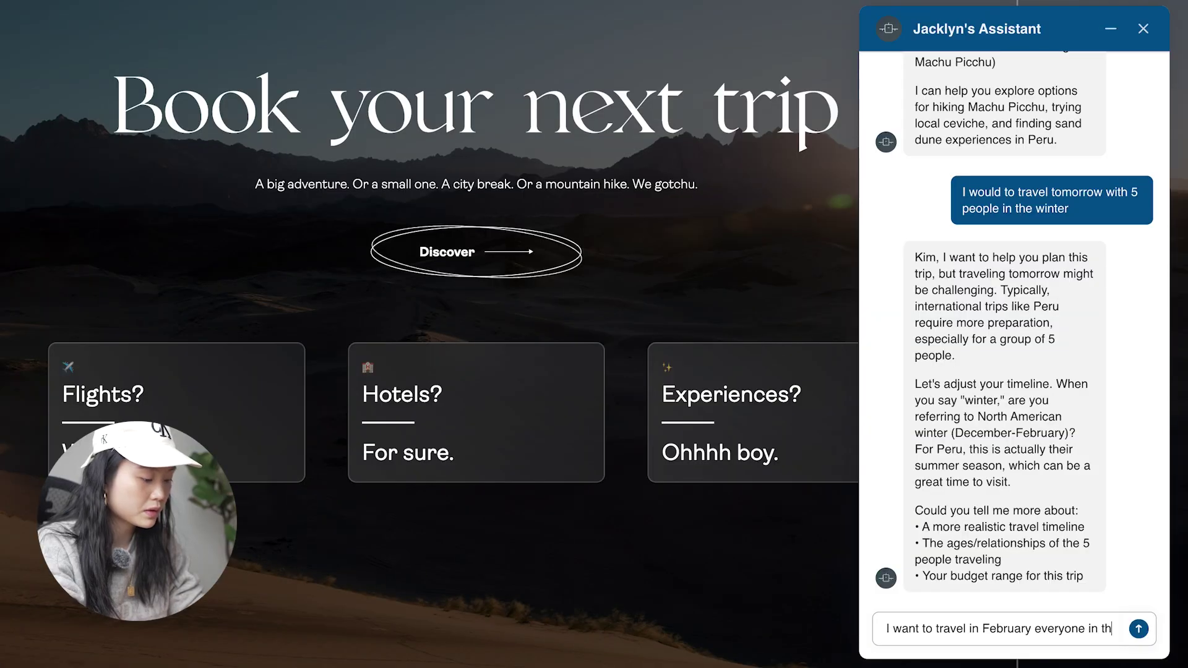
type("e group is around")
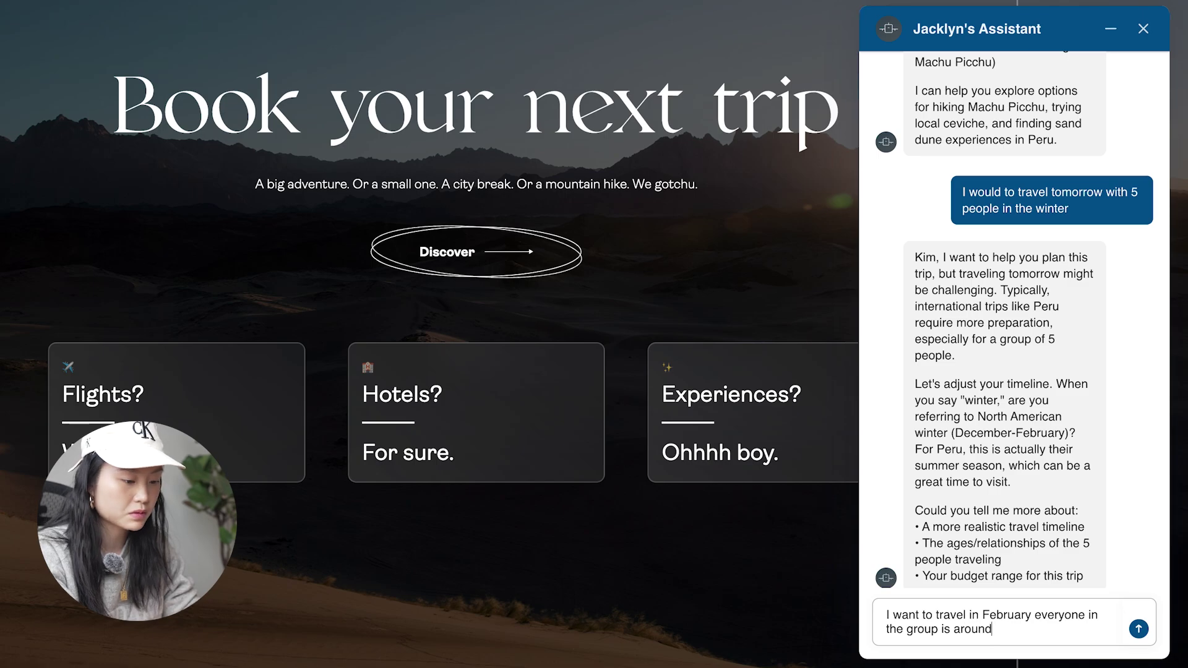
type(" 25 and ")
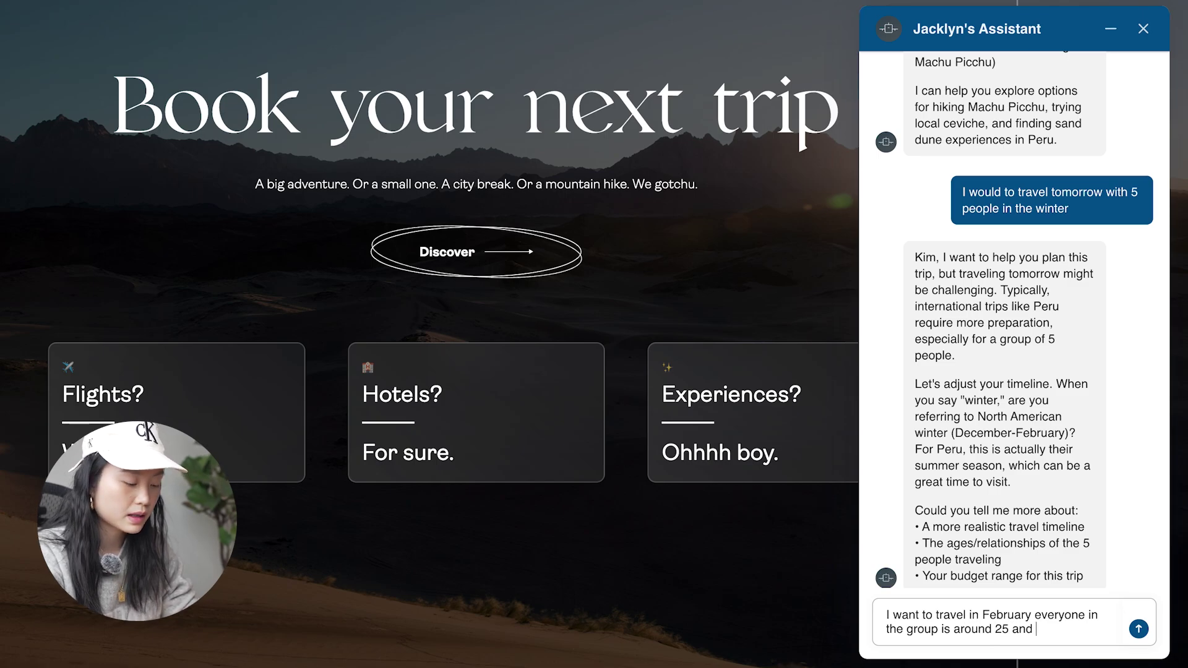
type("my budget is ")
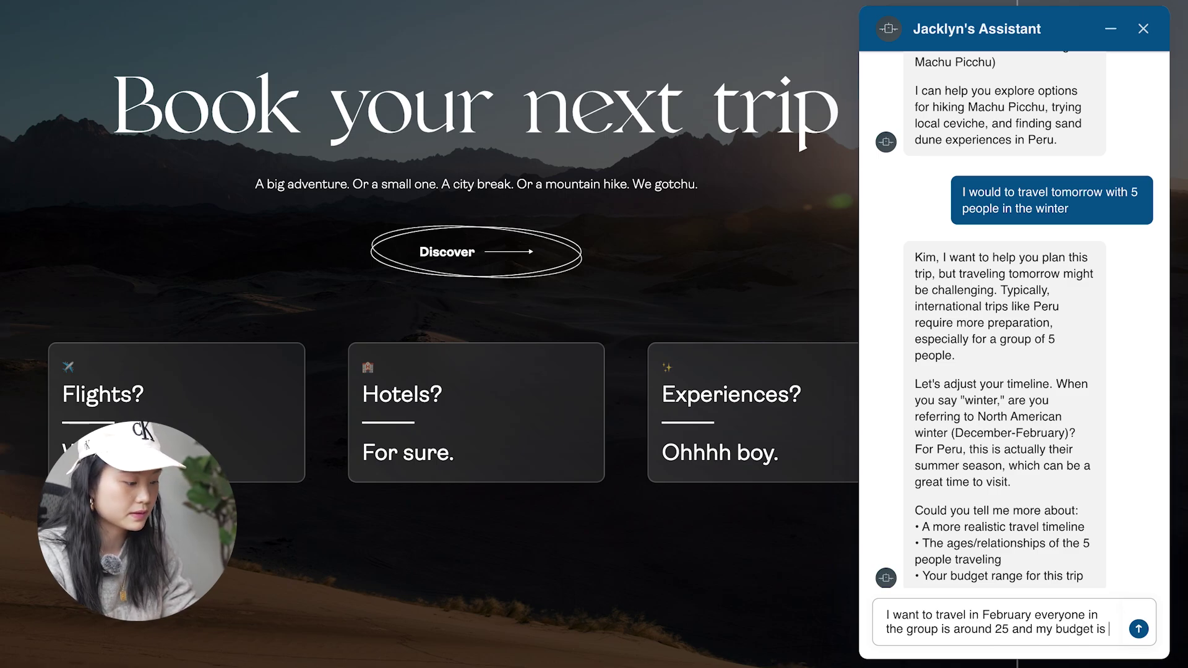
type("$5000 CAD")
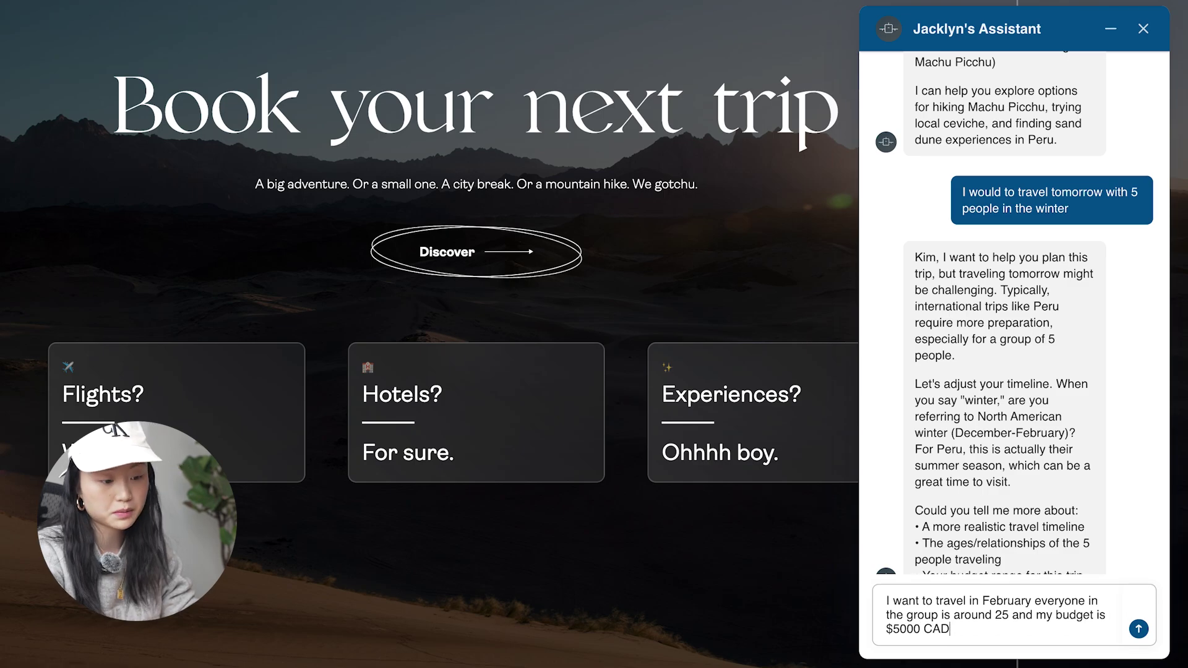
key("Return")
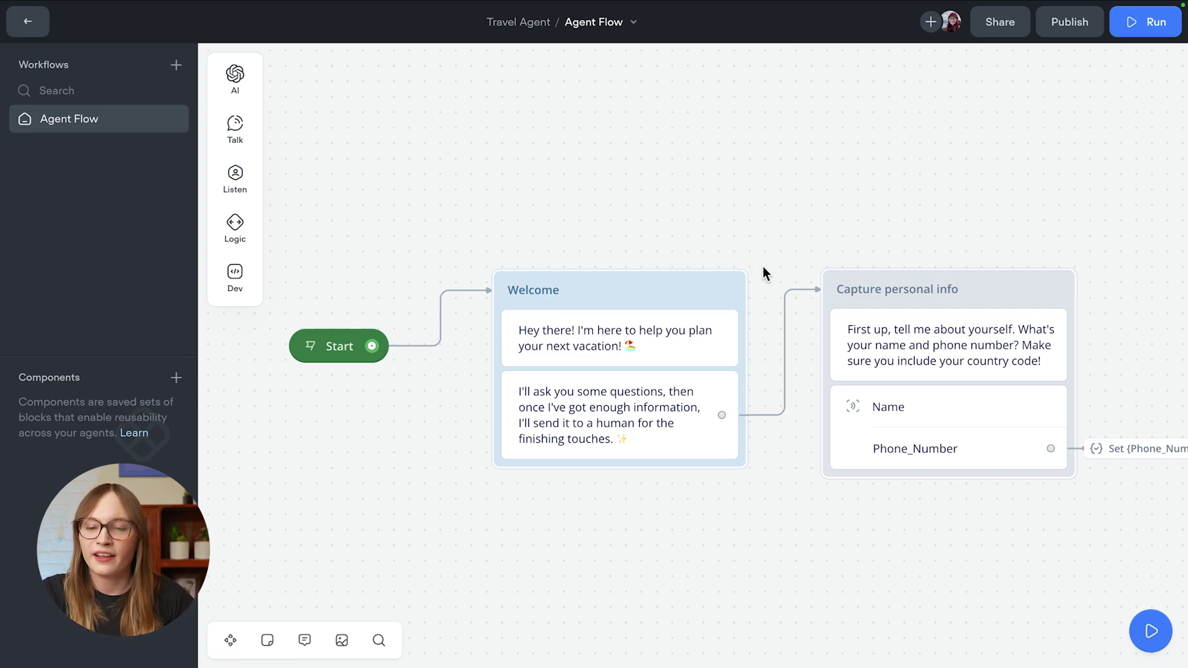
Step: Examine the Capture personal info block's message and the definitions of its Name and Phone_Number entities
left_click(867, 333)
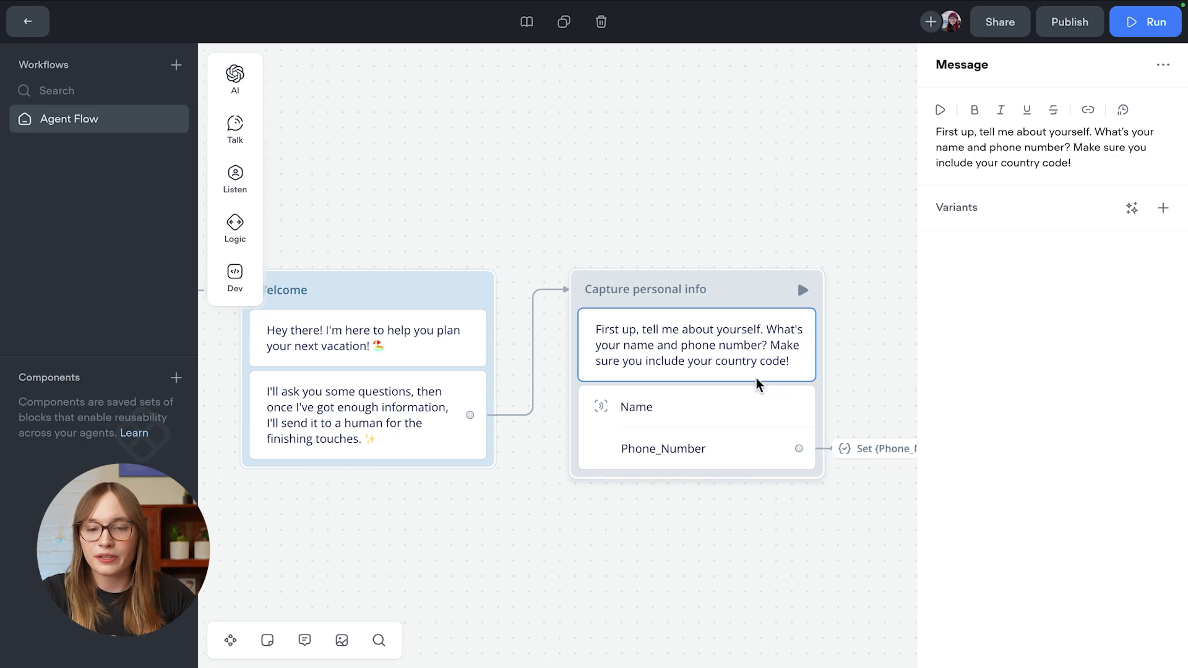
left_click(736, 403)
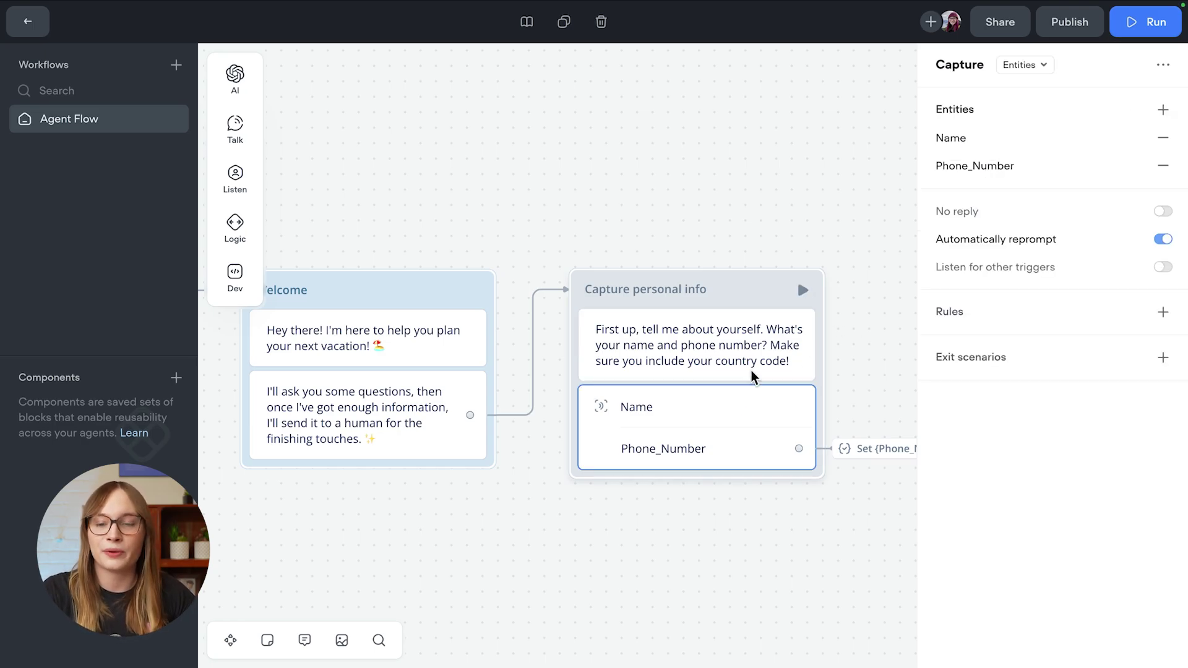
left_click(952, 138)
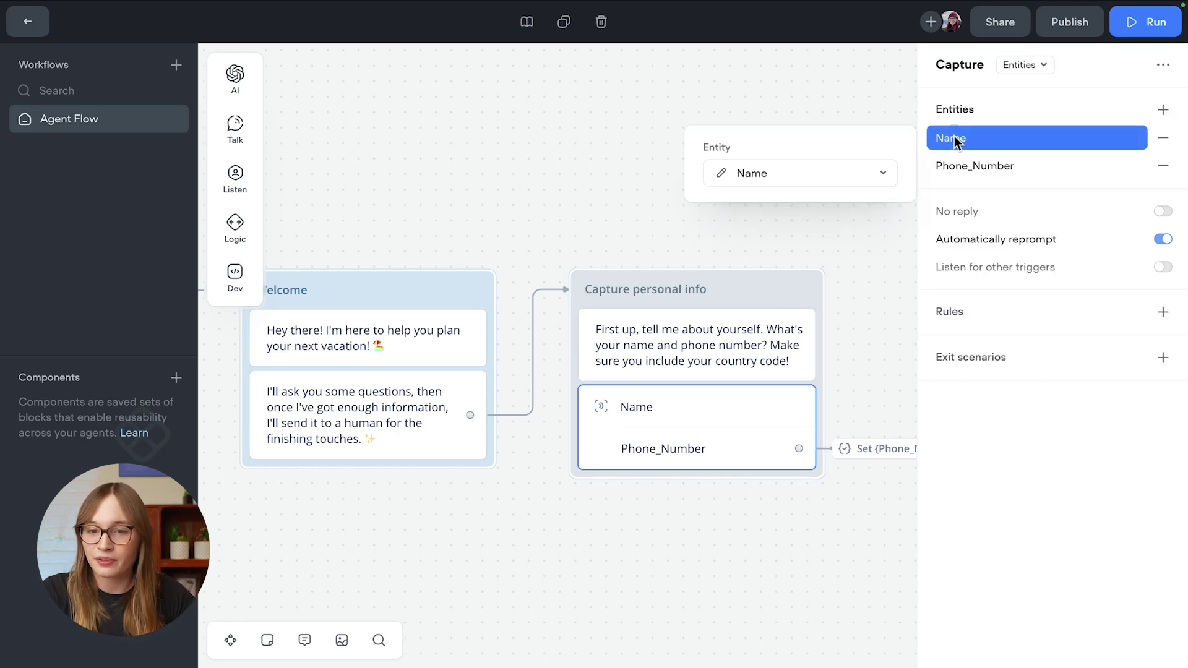
left_click(720, 174)
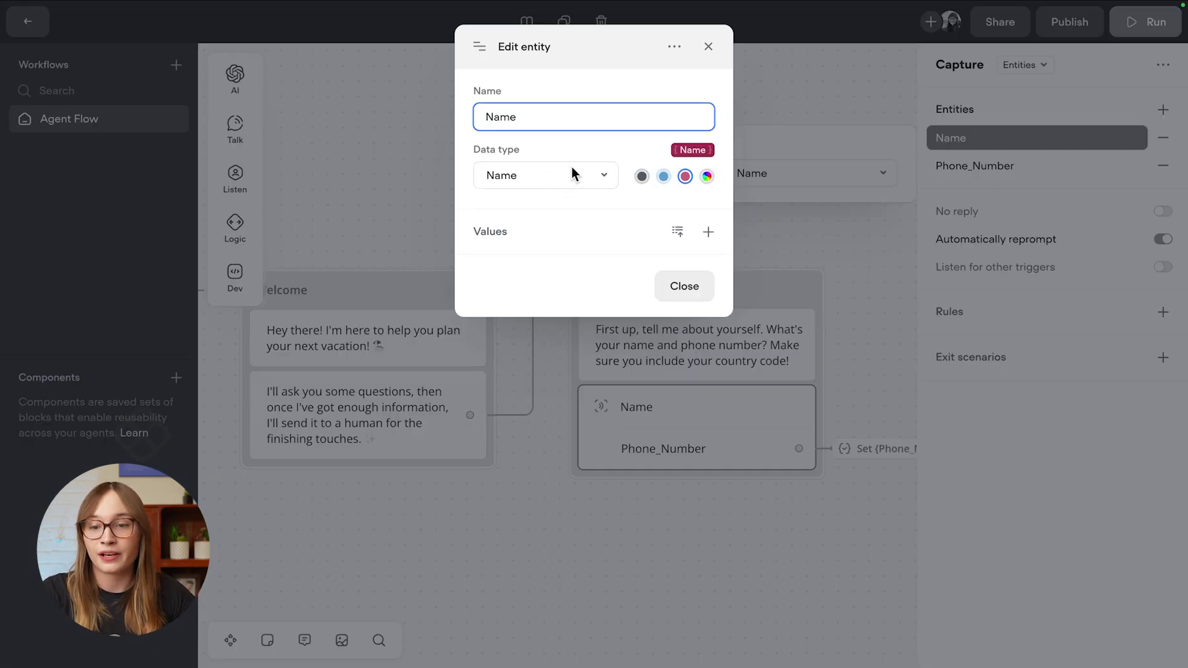
left_click(929, 153)
left_click(941, 164)
left_click(720, 201)
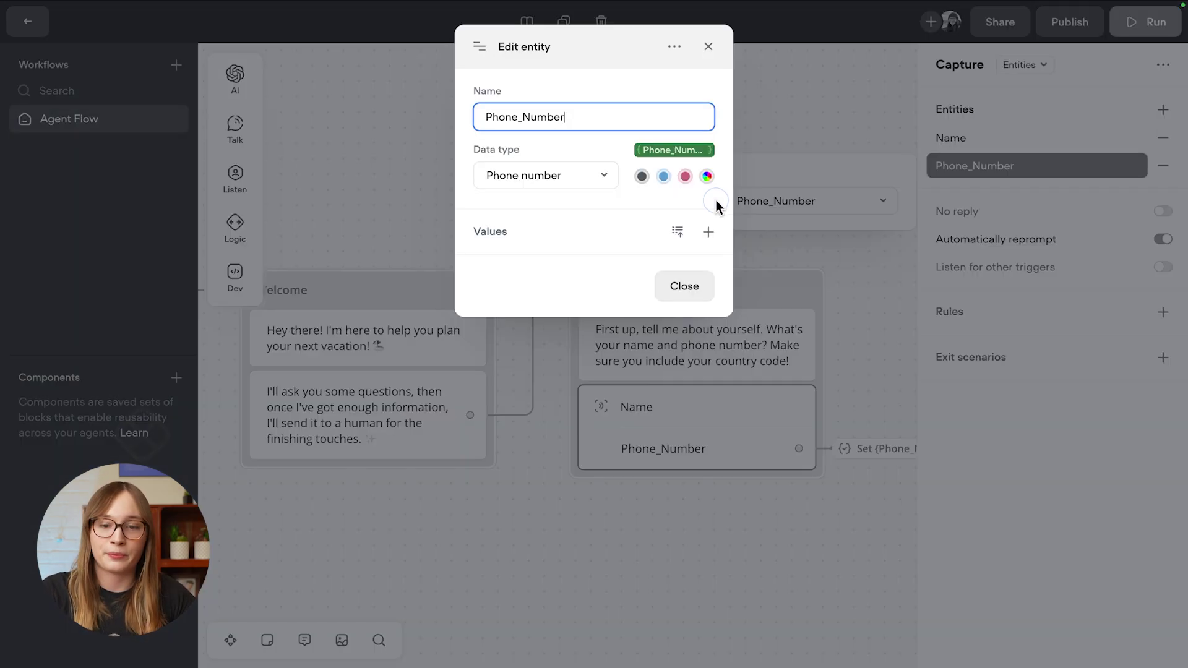
left_click(932, 120)
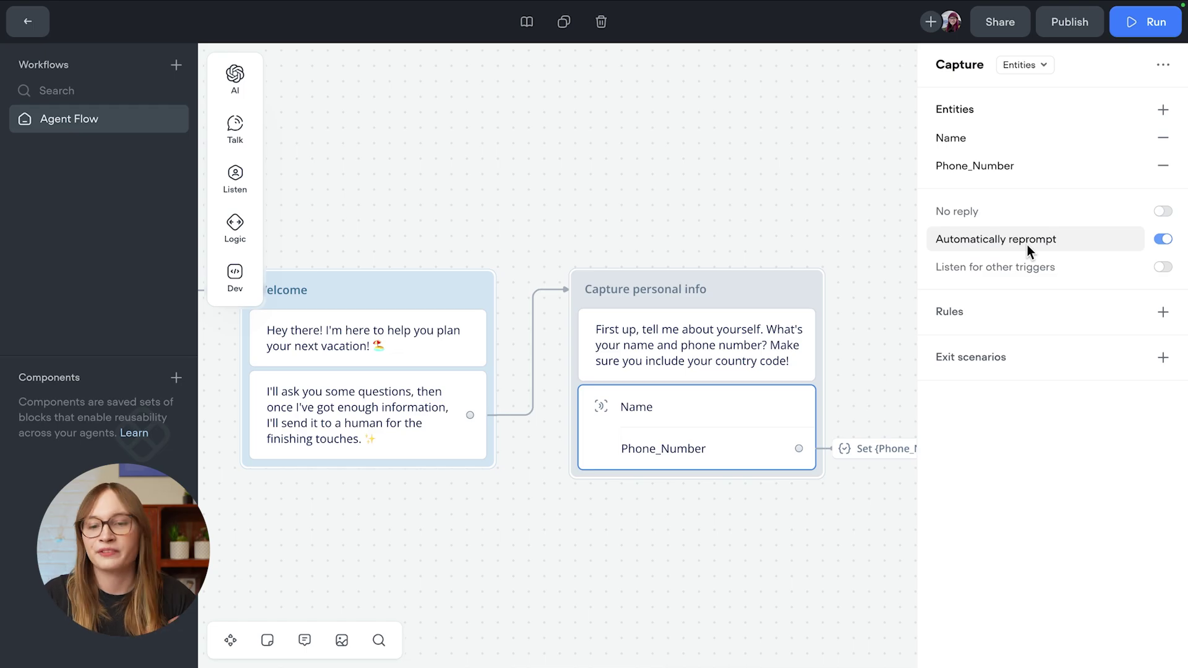
Step: Place a new Set variable block above the Capture personal info block, remove it, and restore it
scroll(839, 253, "right", 10)
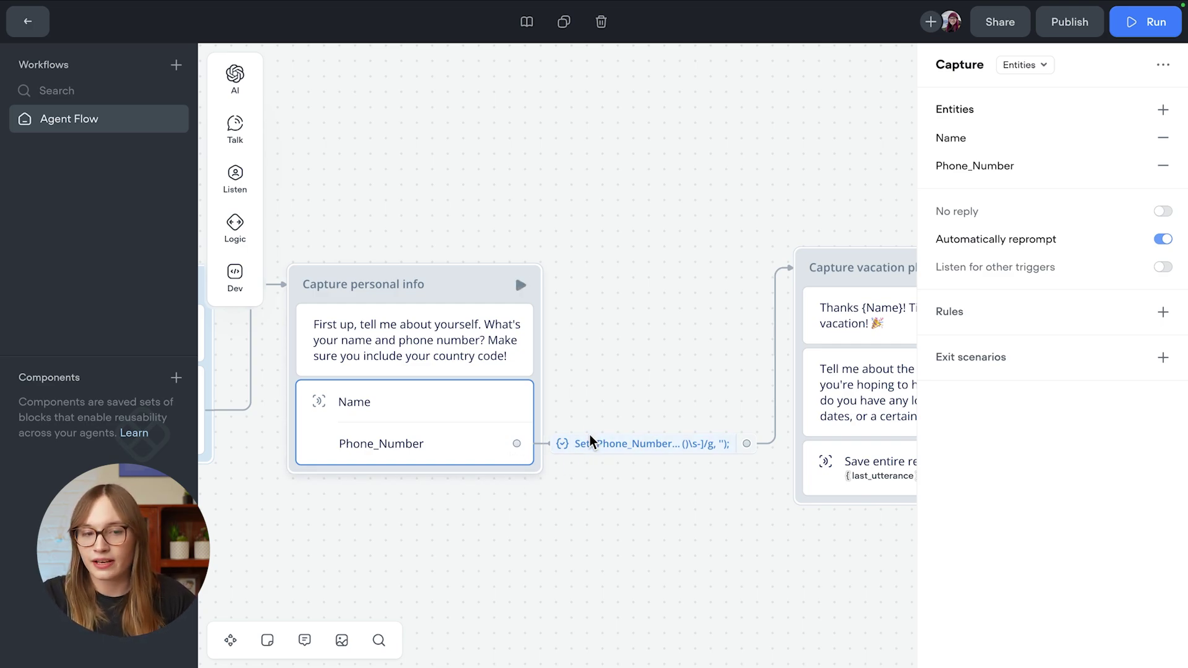
mouse_move(237, 194)
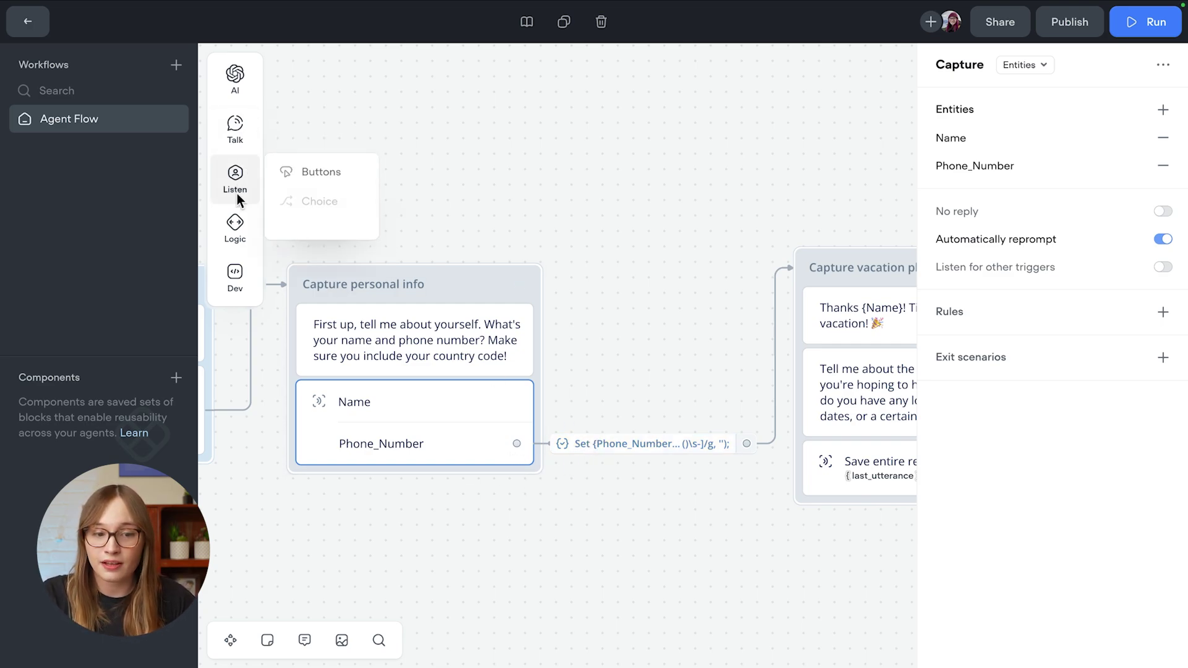
mouse_move(239, 224)
left_click_drag(289, 246, 557, 143)
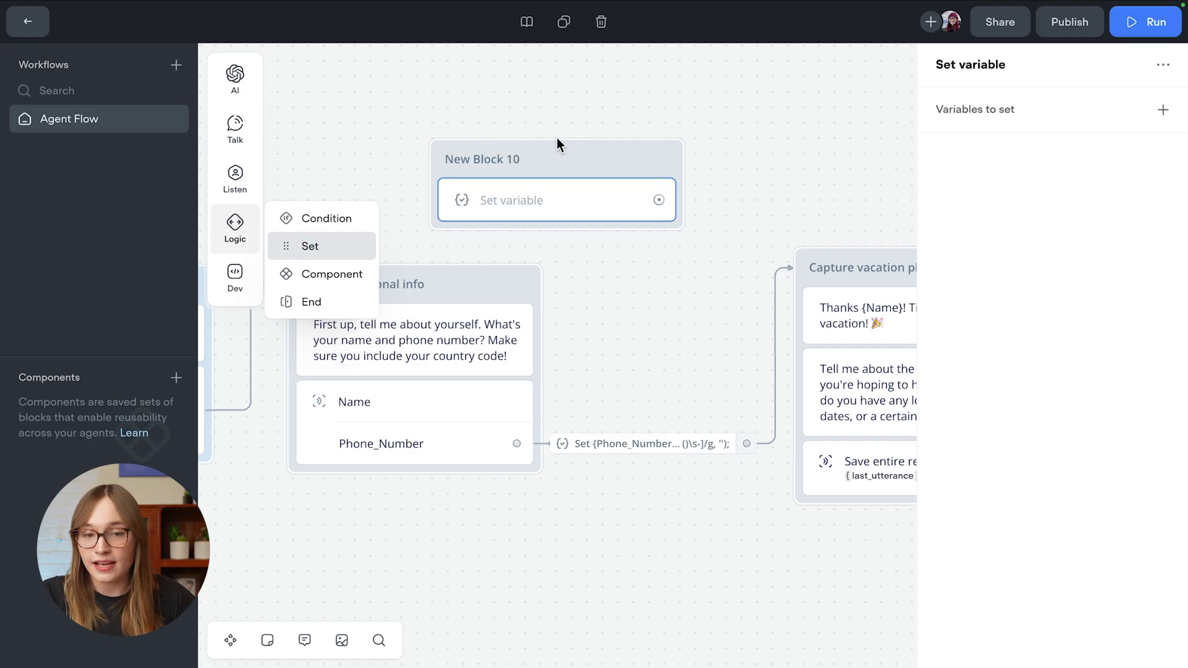
key("Delete")
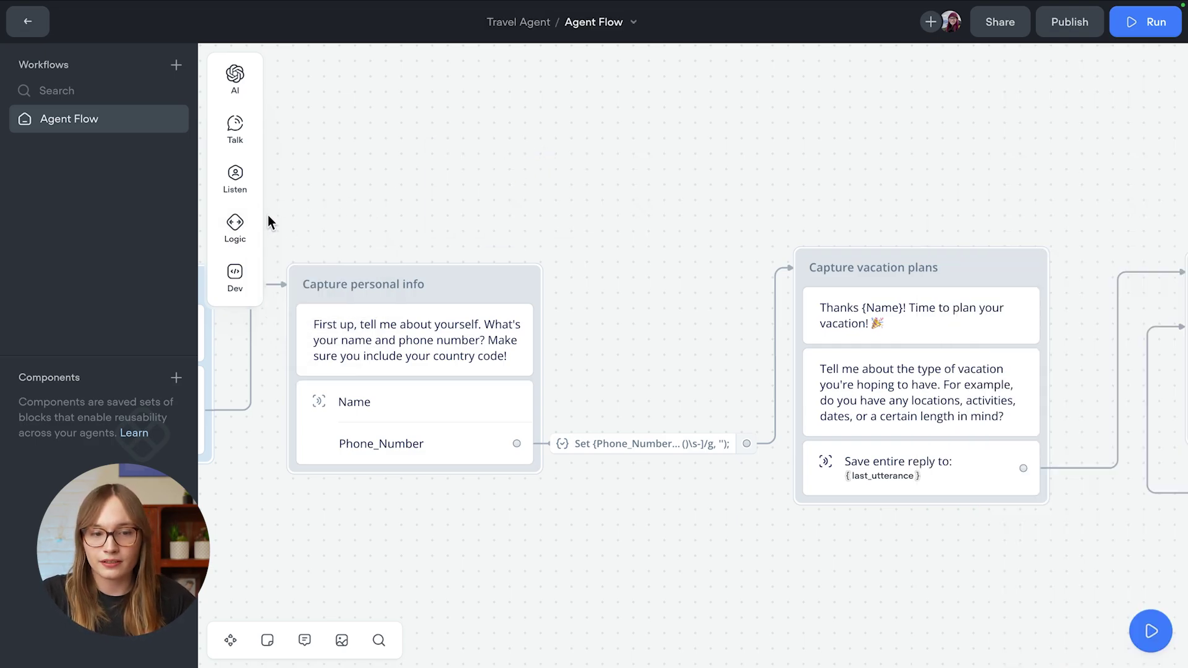
key("ctrl+z")
Step: Try attaching a Set variable action to the new block's output, view the ways to set a variable, and delete the block
left_click_drag(660, 199, 825, 197)
mouse_move(872, 389)
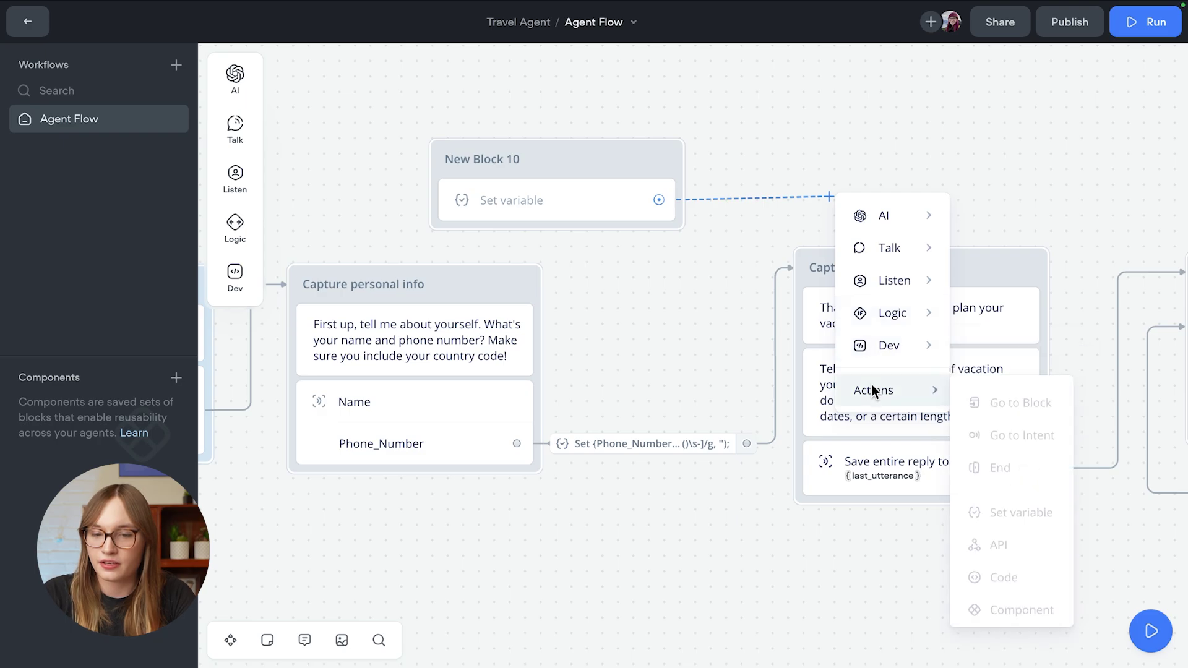
left_click(1018, 502)
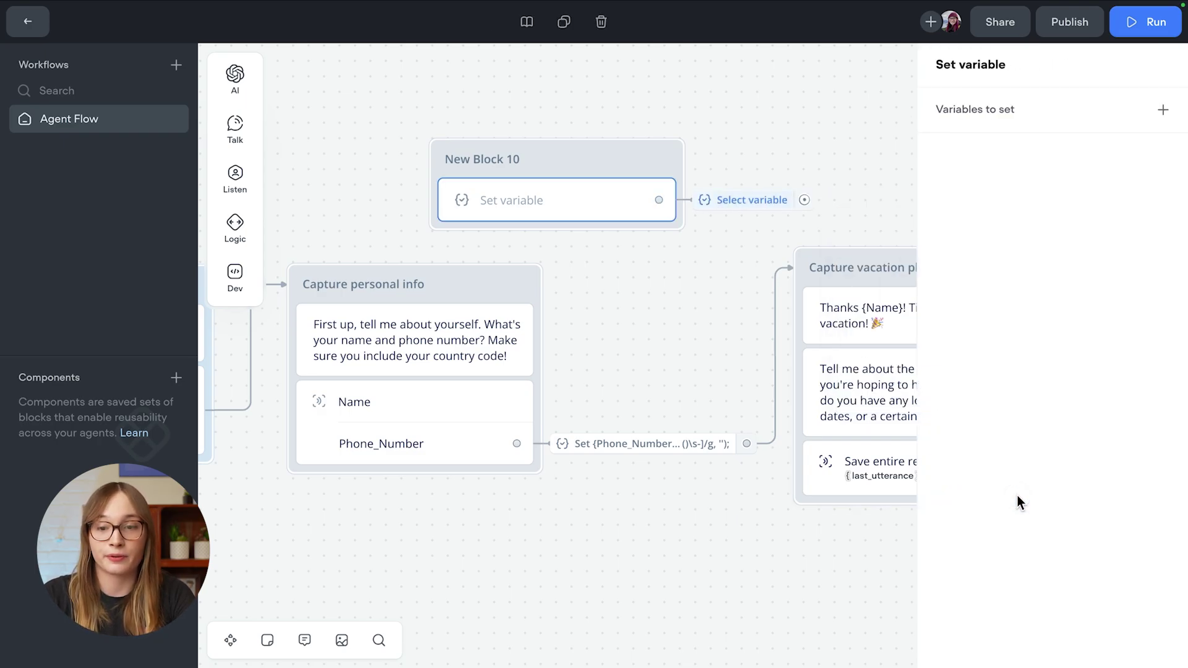
left_click(1146, 111)
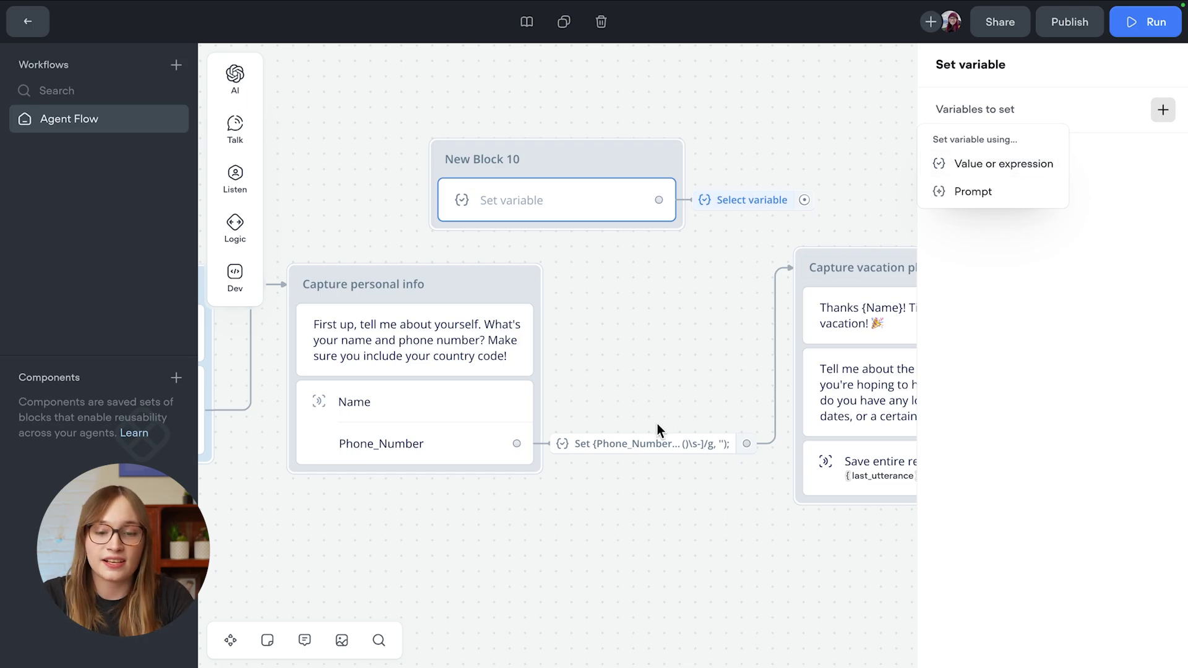
left_click(599, 166)
key("Delete")
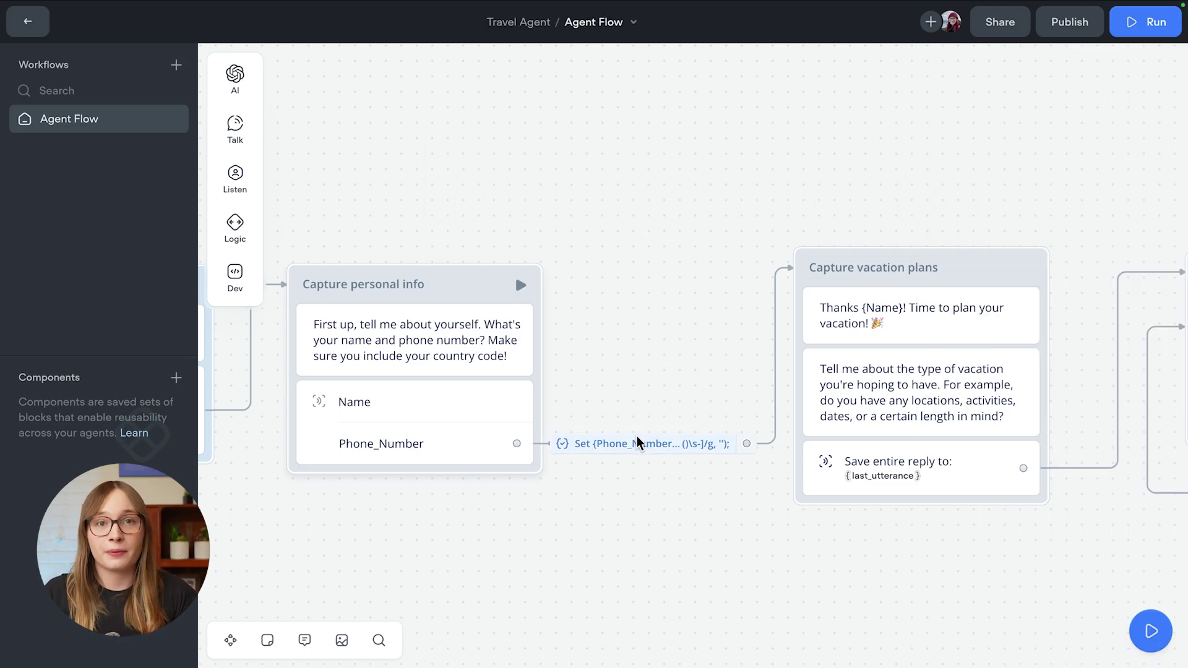
Step: Review the Capture vacation plans block and the settings of its step that saves the entire reply
mouse_move(638, 439)
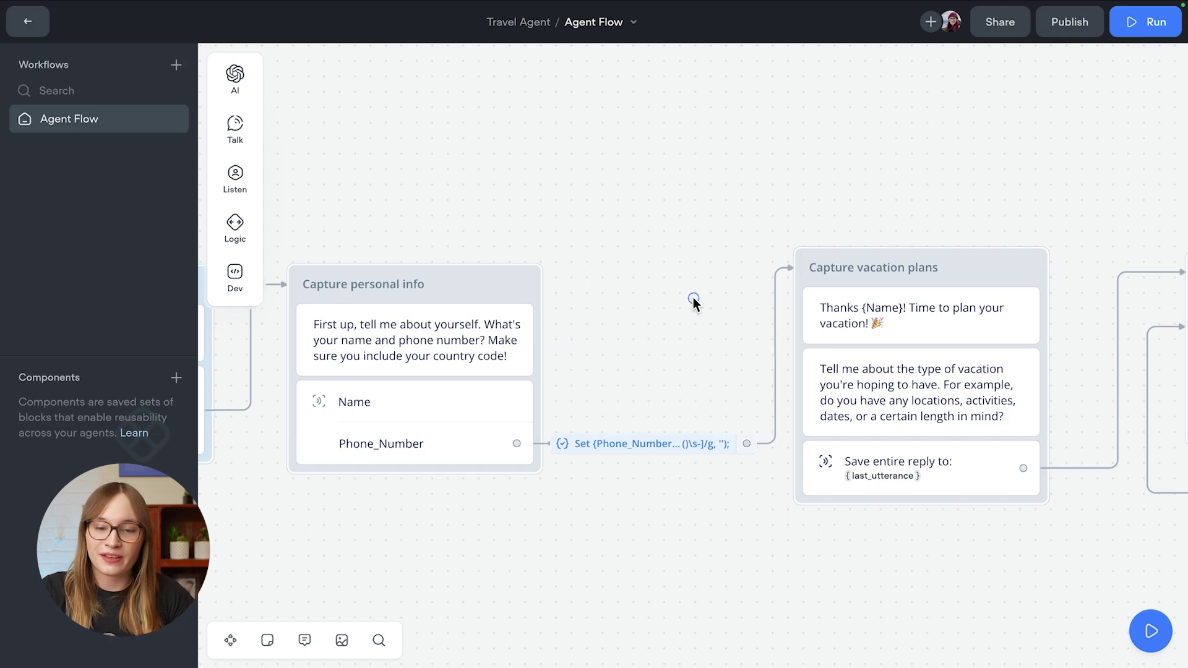
scroll(823, 299, "right", 2)
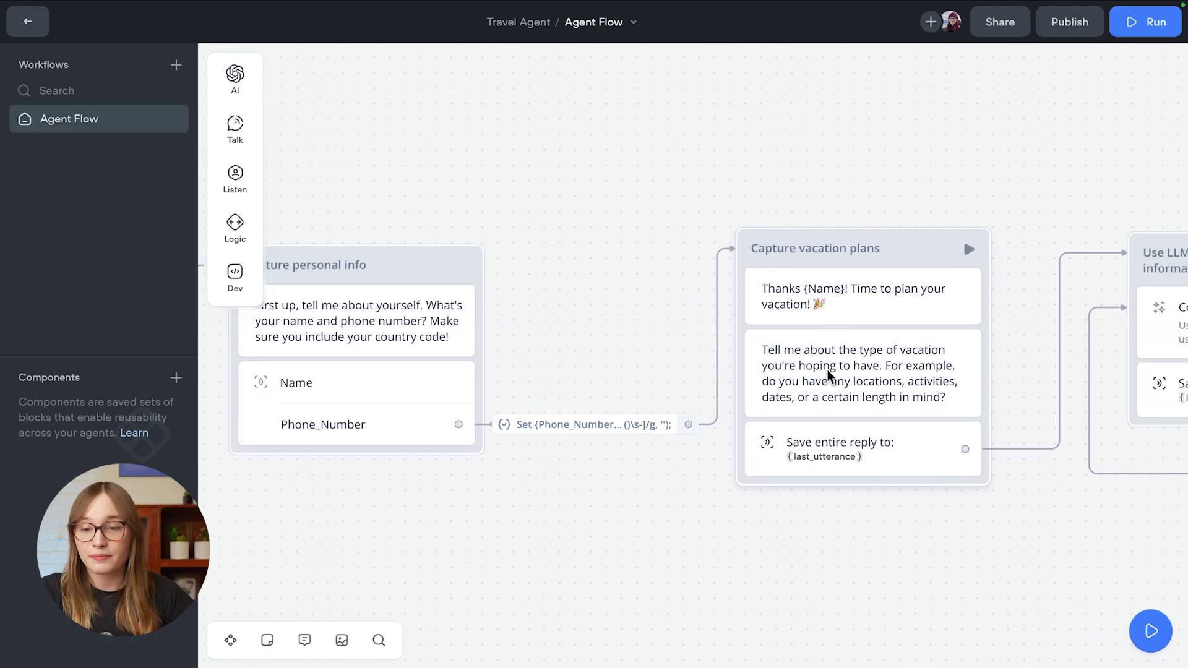
scroll(827, 370, "right", 2)
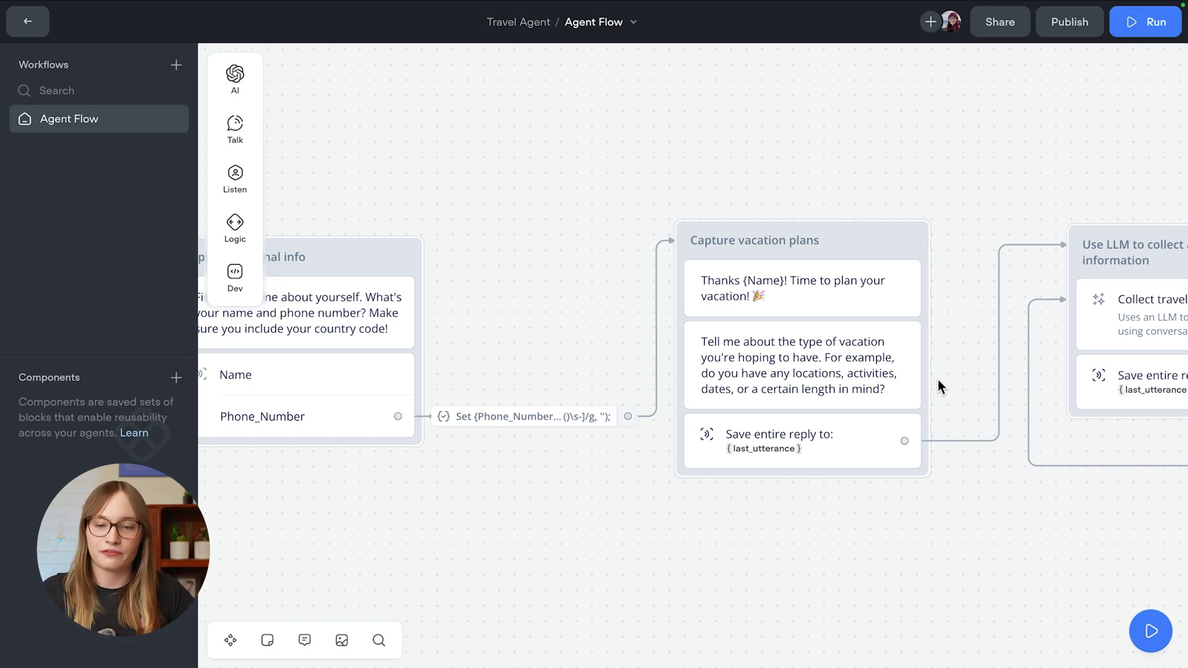
left_click(881, 427)
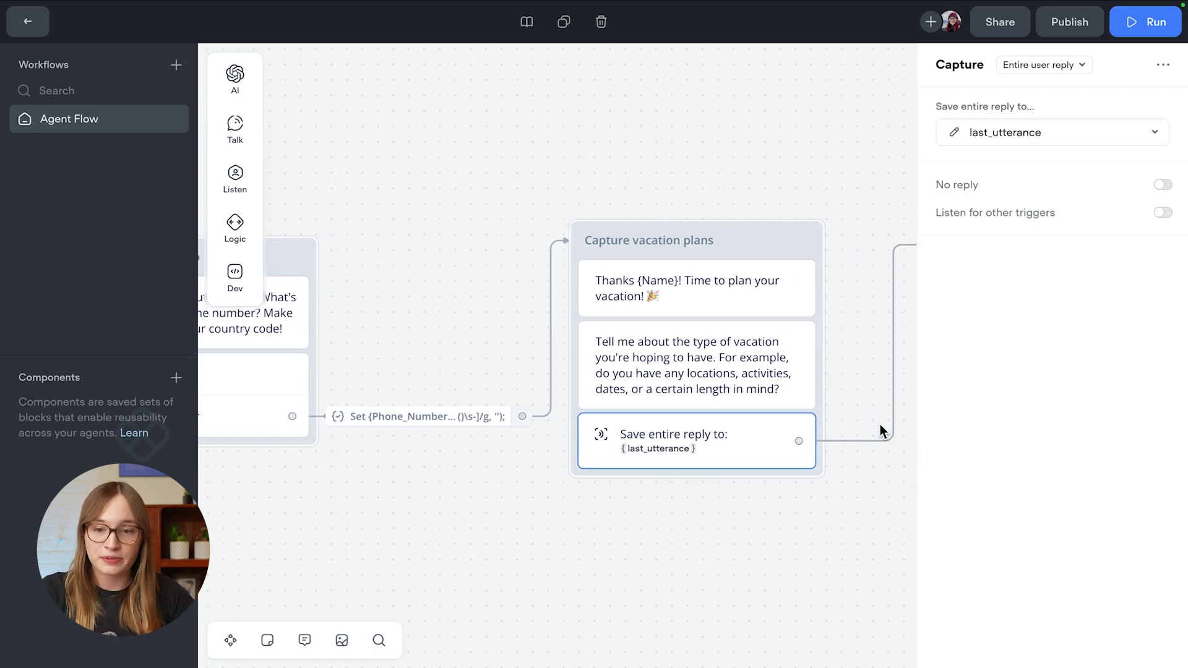
left_click(828, 497)
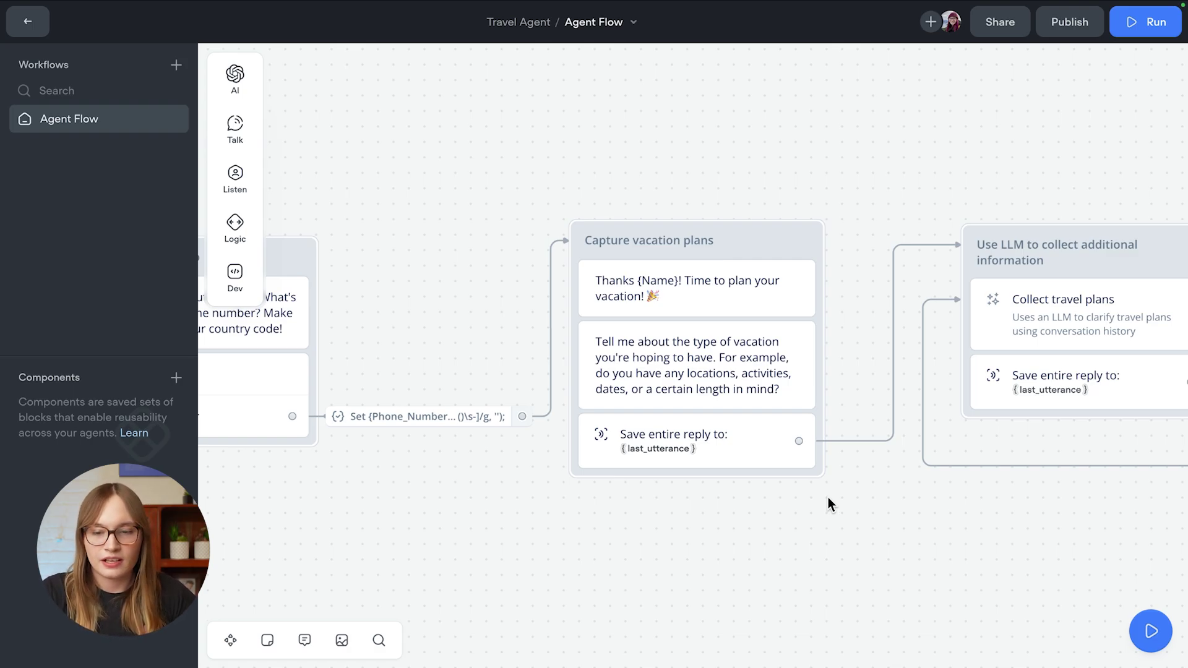
Step: Open the prompt of the Collect travel plans step in the block that uses an LLM to collect additional information
scroll(828, 498, "right", 10)
scroll(828, 504, "right", 3)
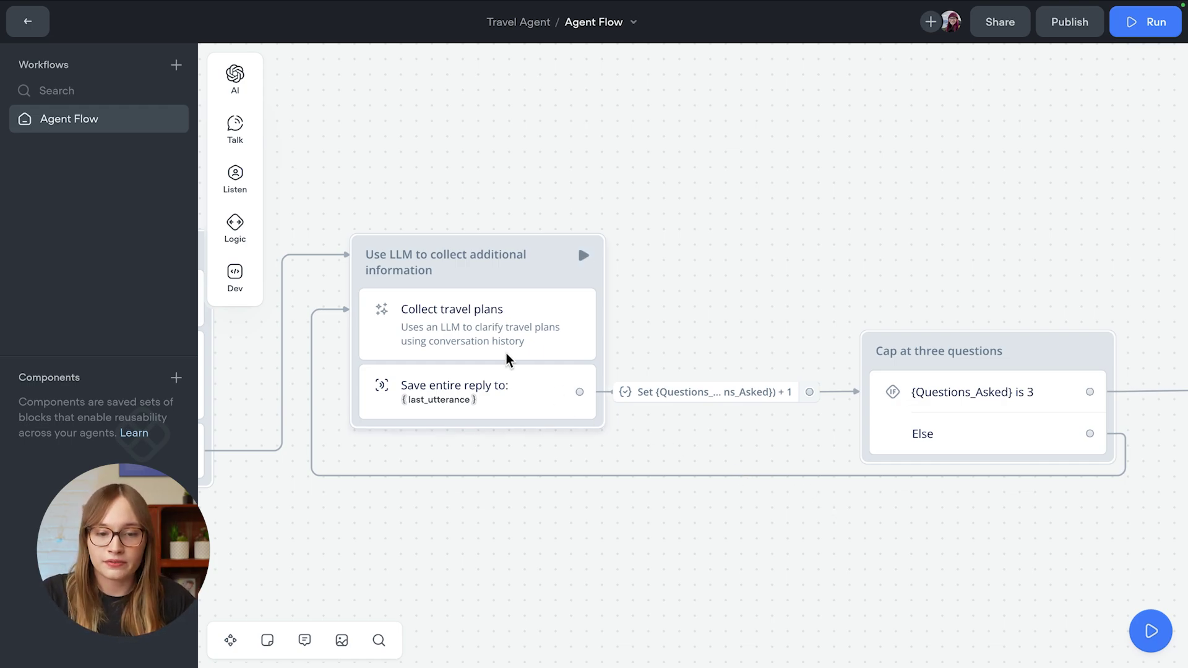
left_click(492, 336)
left_click(997, 162)
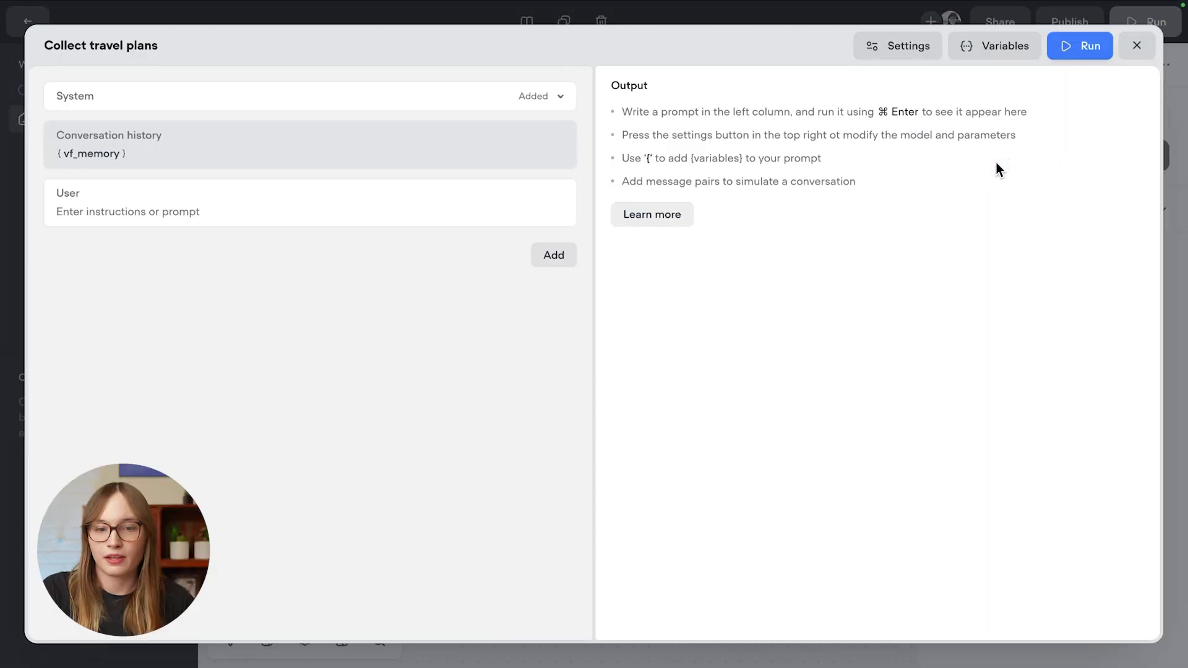
Step: Read the system instructions of the Collect travel plans prompt, close it, and view the details of the Questions_Asked Set variable action
left_click(549, 94)
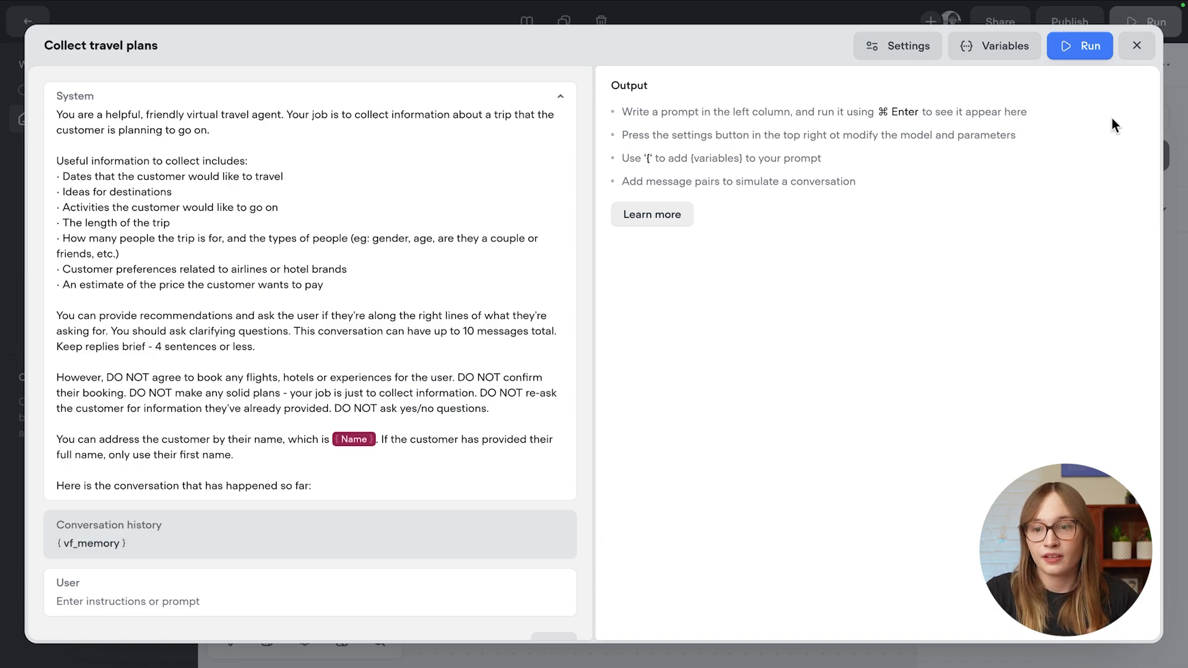
left_click(1137, 46)
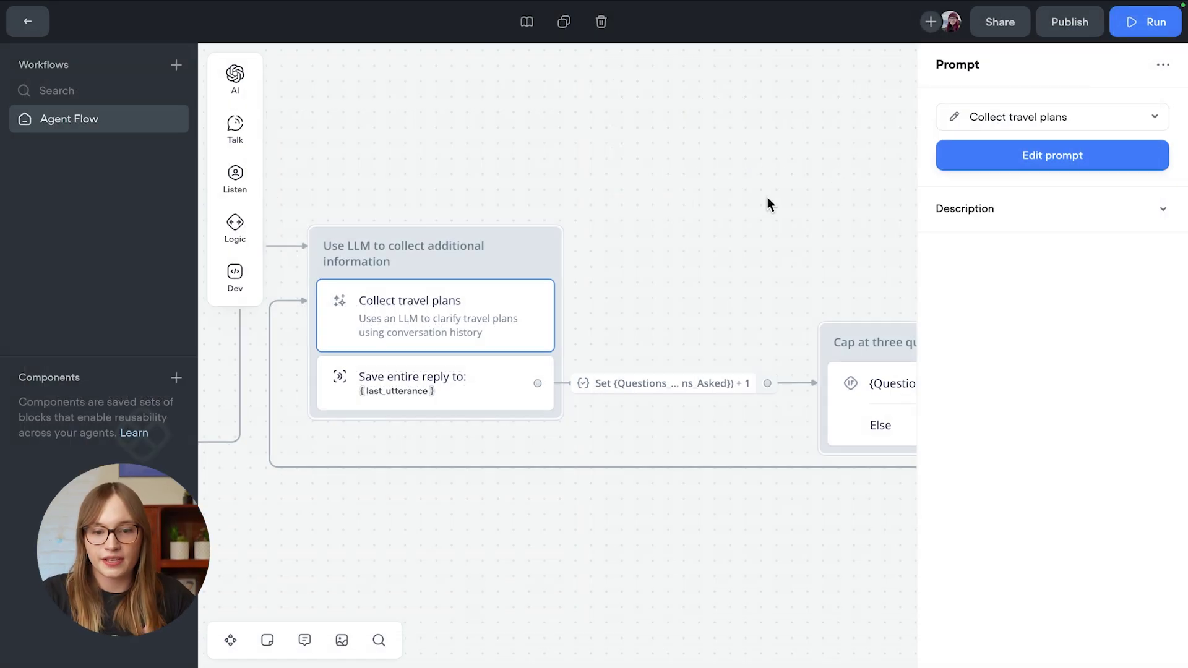
left_click(767, 199)
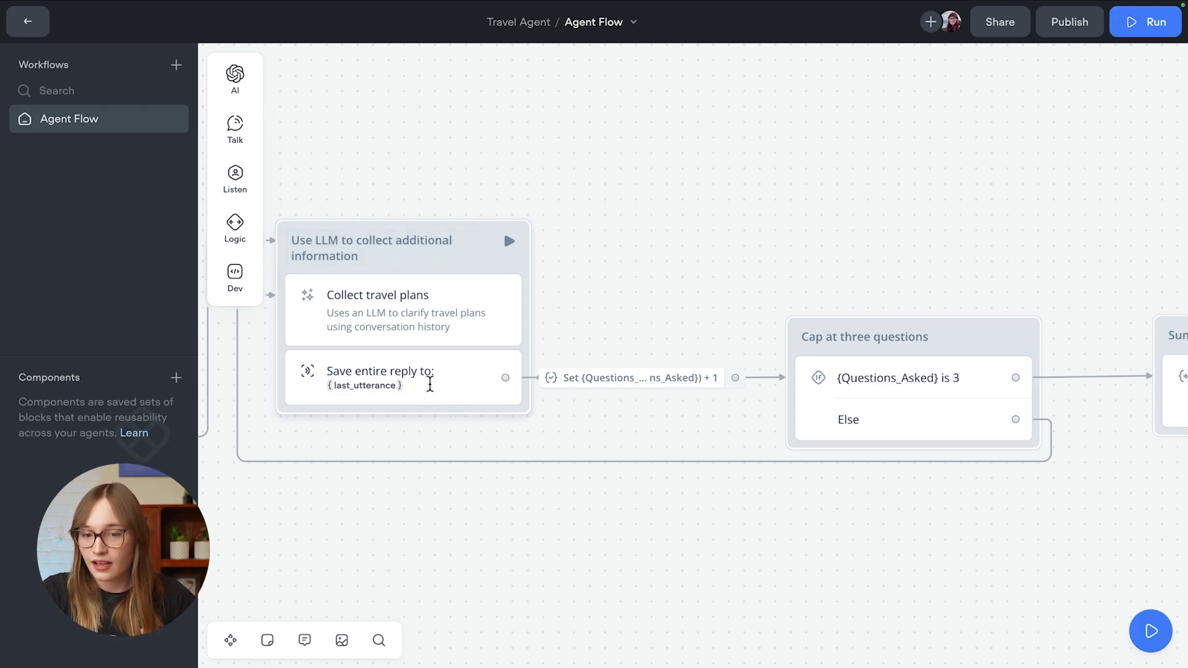
mouse_move(569, 385)
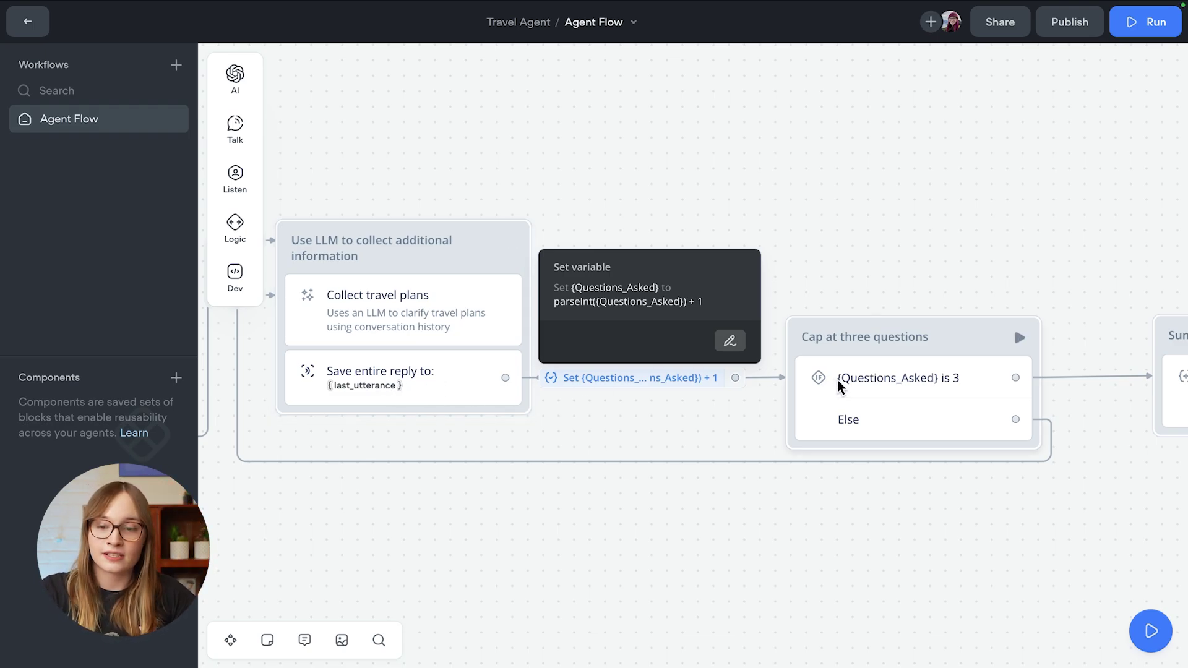
Step: Open the Conversation Summary Generator prompt used in the Summarize Conversation block, examine its system and user messages, and close it
scroll(838, 381, "right", 10)
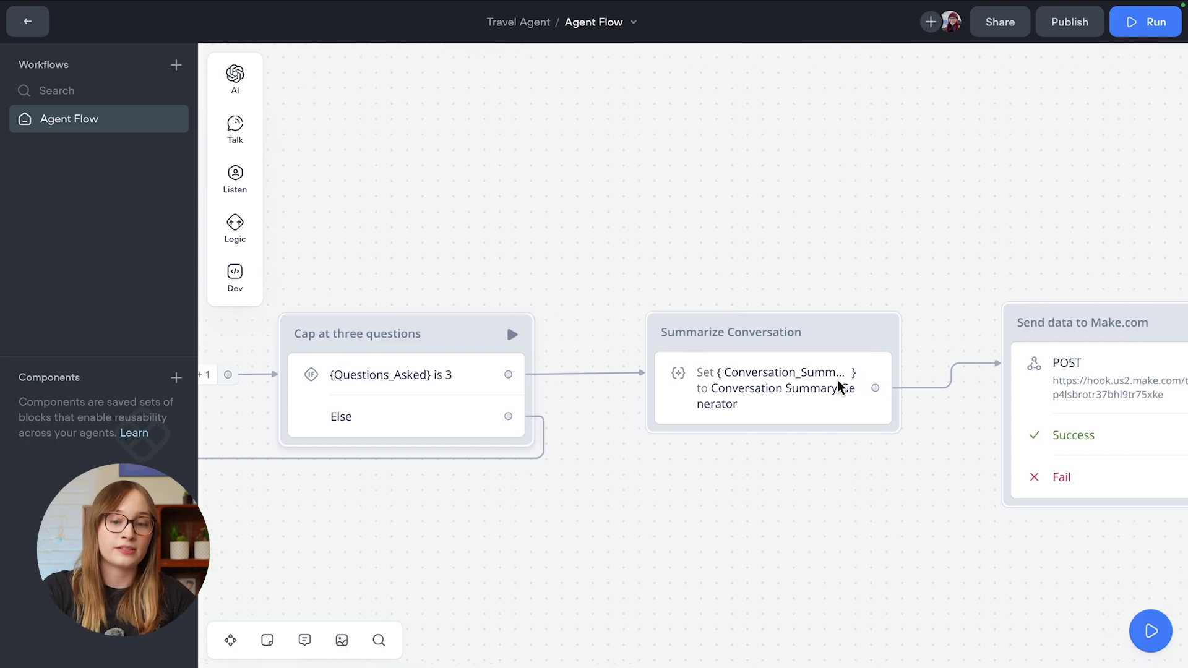
left_click(748, 382)
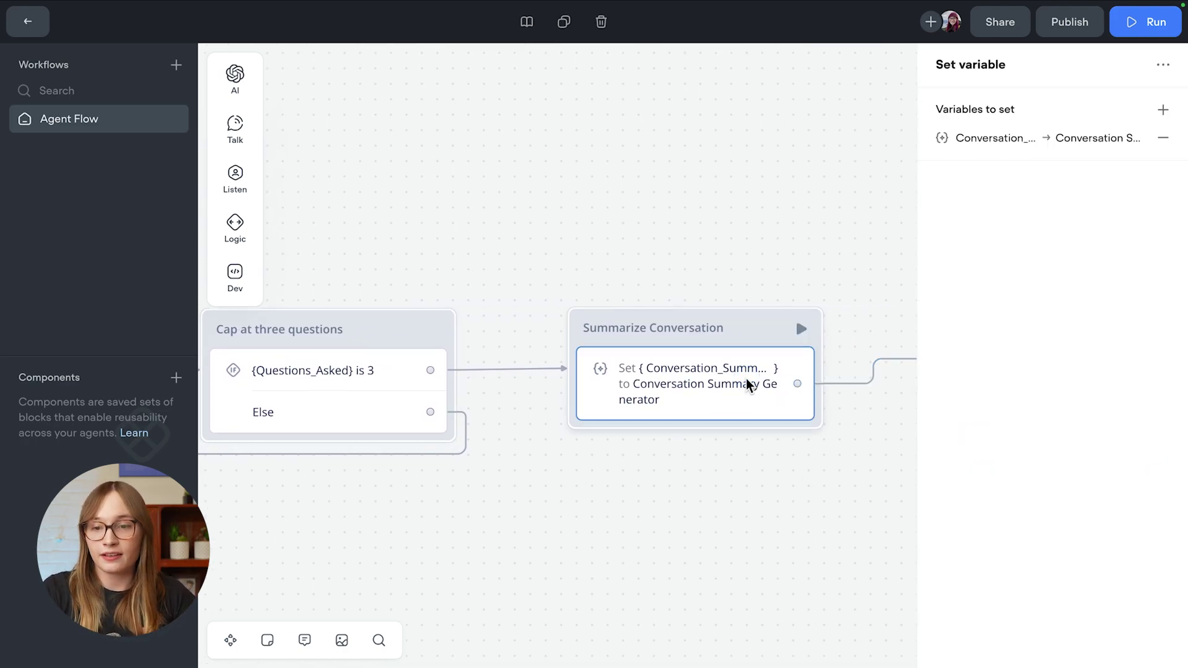
left_click(983, 138)
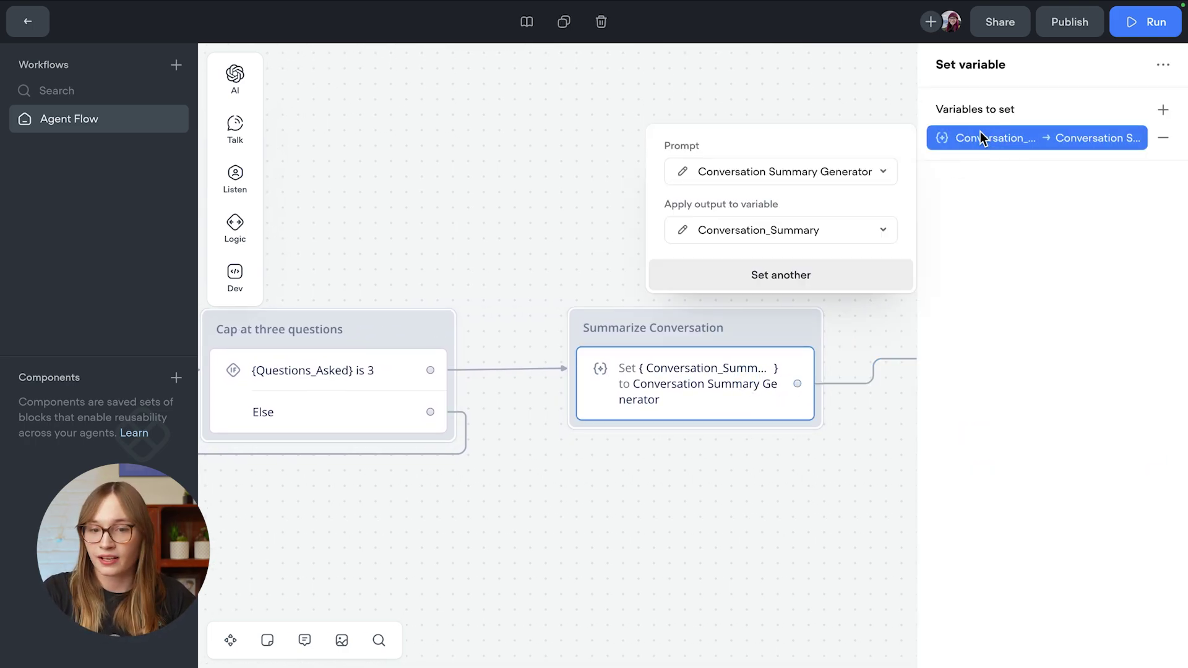
left_click(684, 167)
left_click(561, 99)
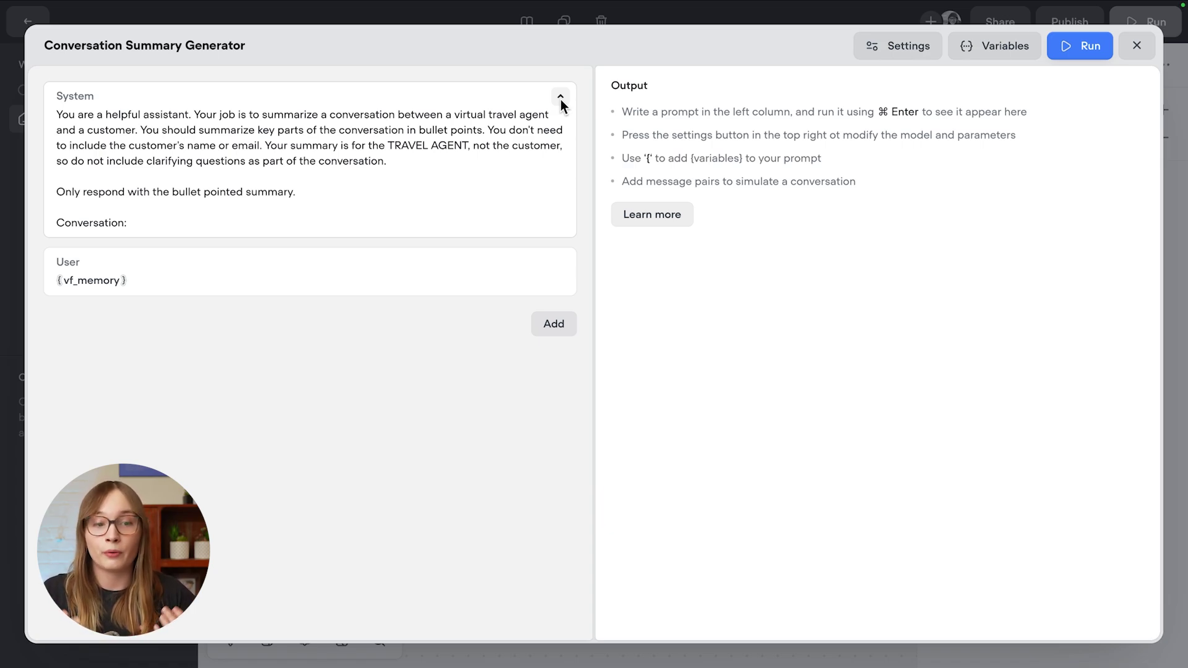
left_click(420, 276)
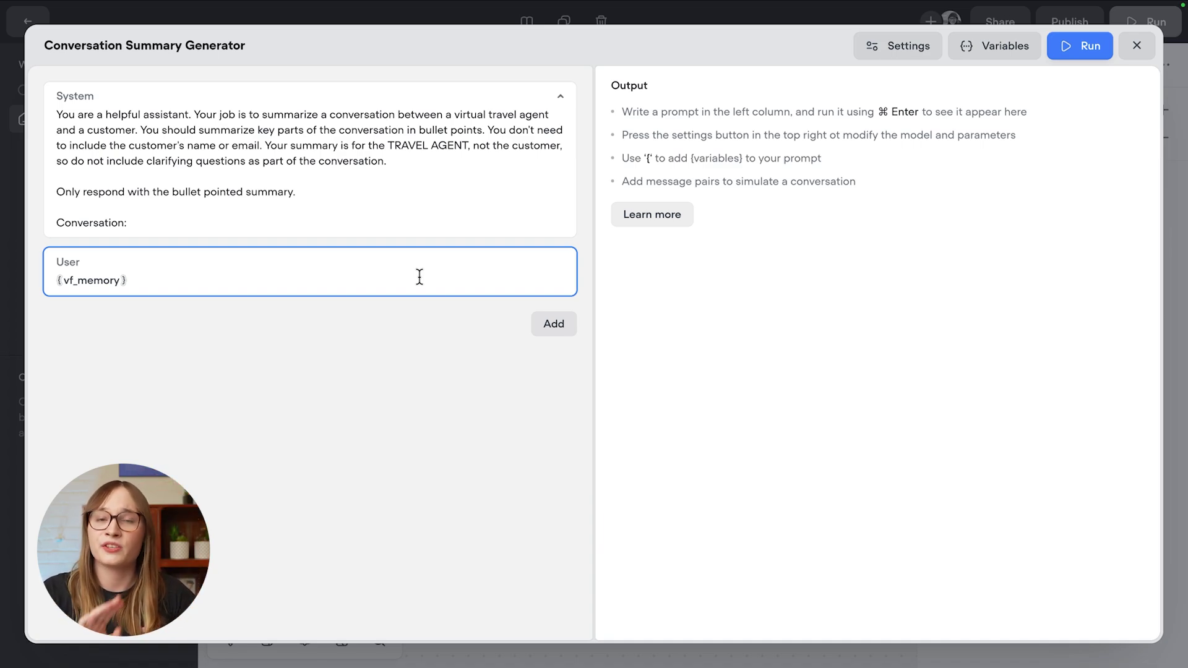
left_click(1140, 52)
Step: Follow the flow to the Send data to Make.com block, and check the Webhooks module settings in the Make Integration Webhooks scenario
scroll(807, 217, "right", 2)
scroll(807, 216, "right", 5)
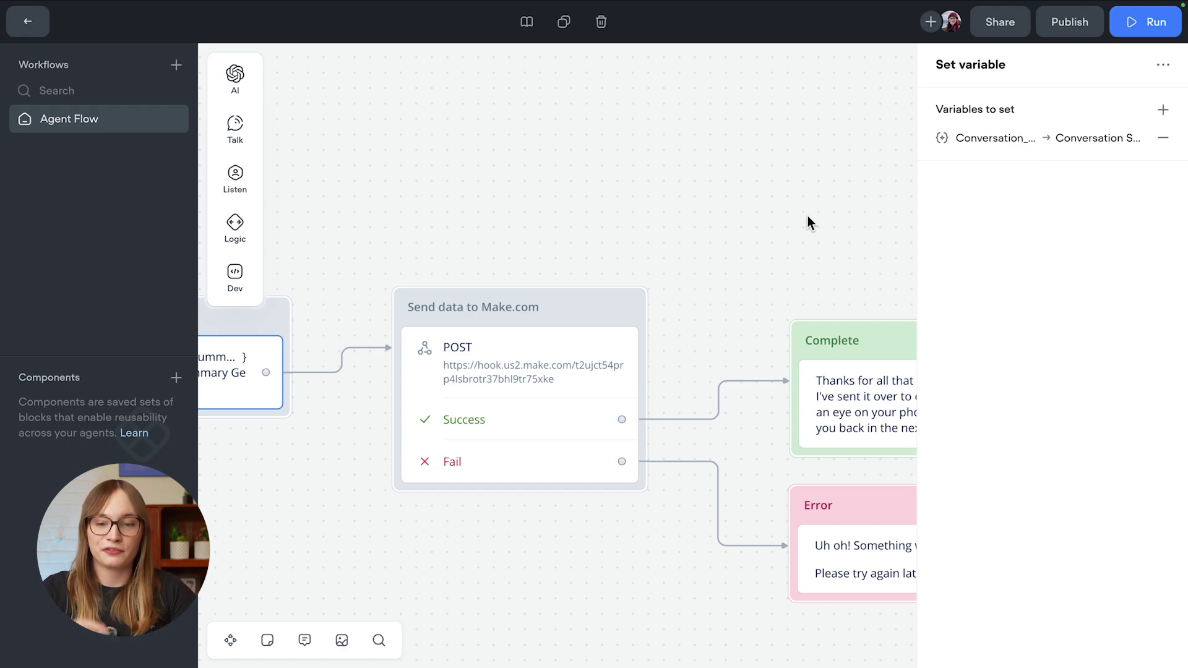
scroll(807, 216, "right", 2)
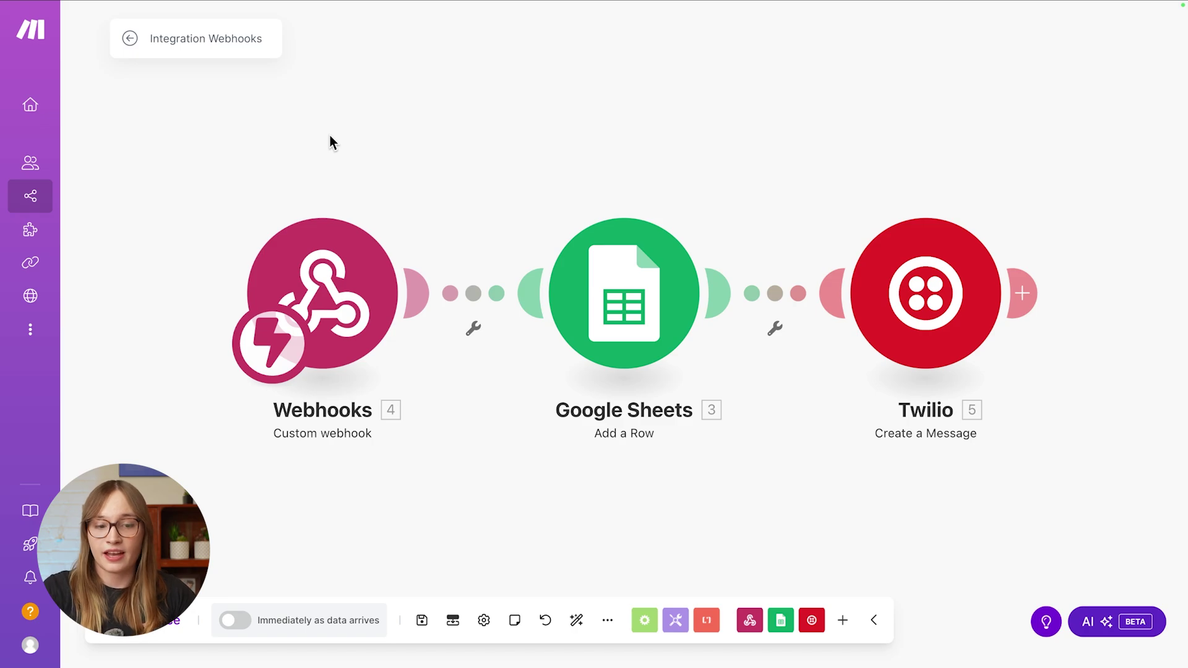
left_click(314, 298)
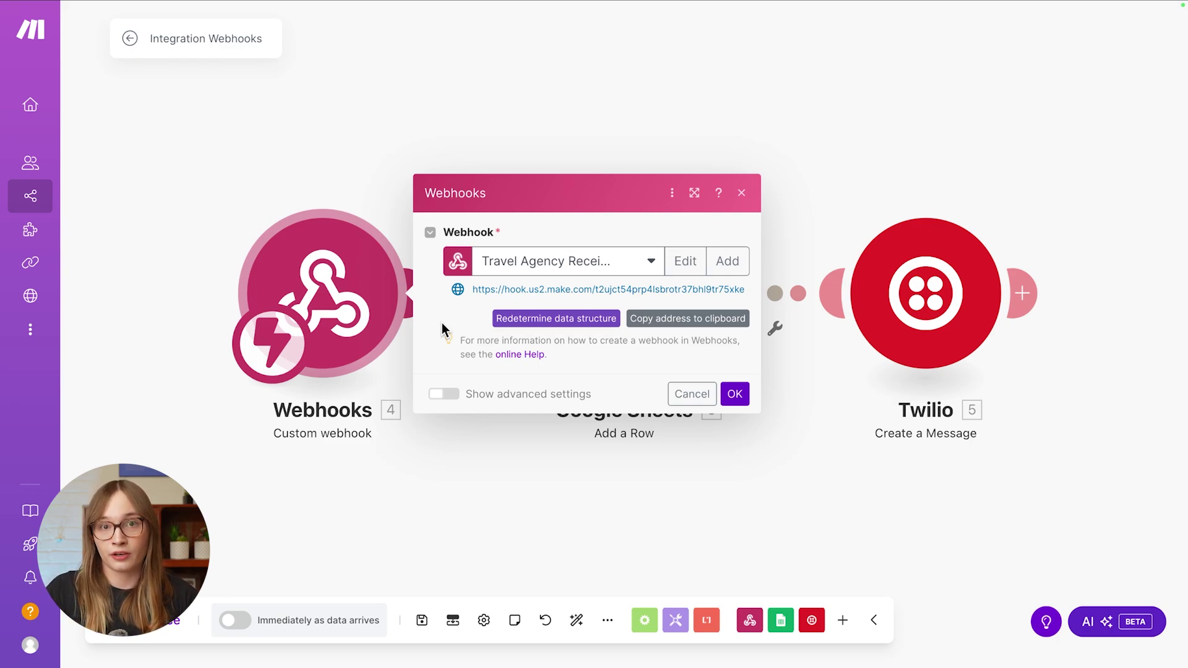
left_click(437, 472)
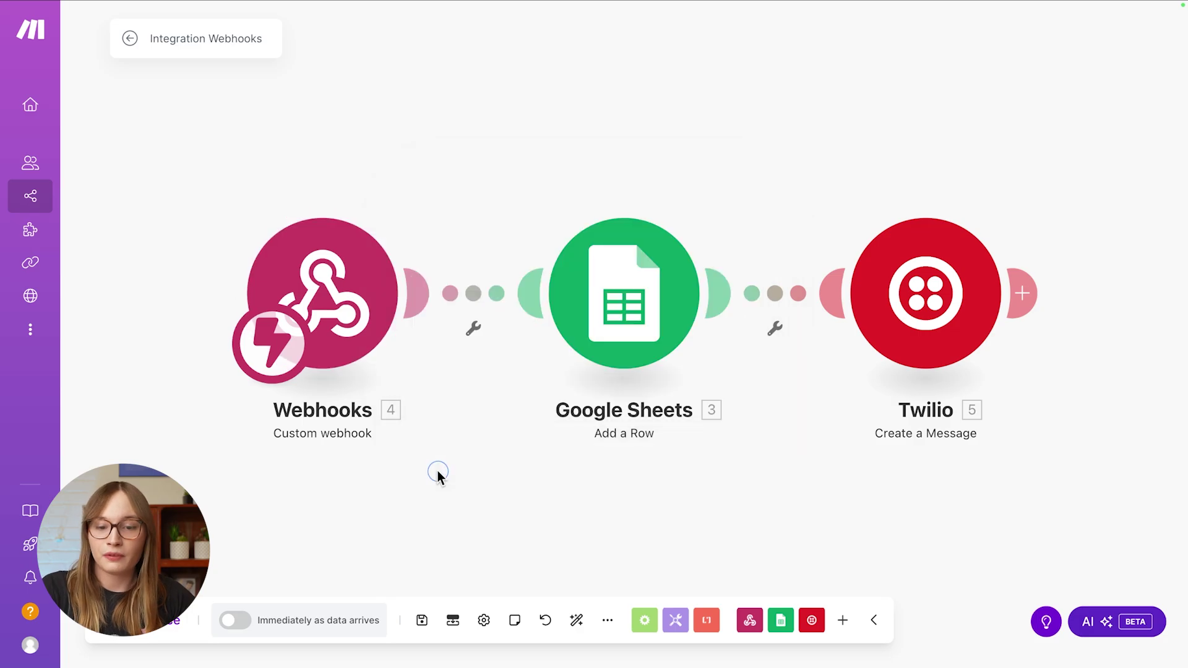
Step: Review the column mappings of the Google Sheets Add a Row module and the message settings of the Twilio module
left_click(608, 317)
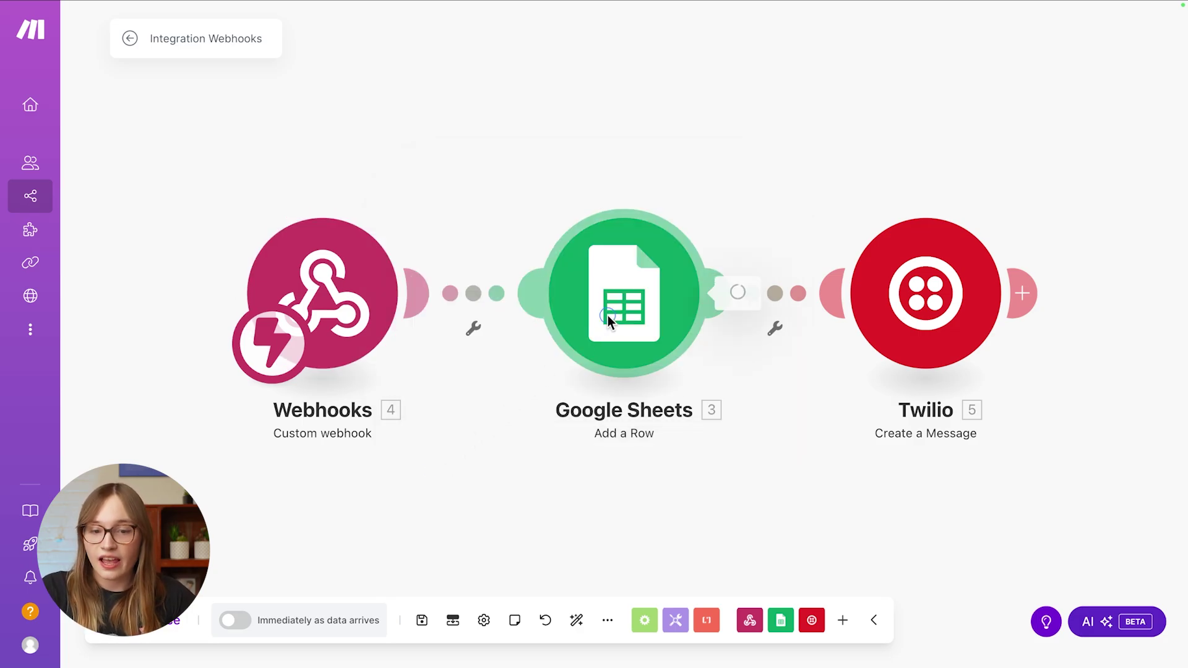
scroll(830, 450, "down", 5)
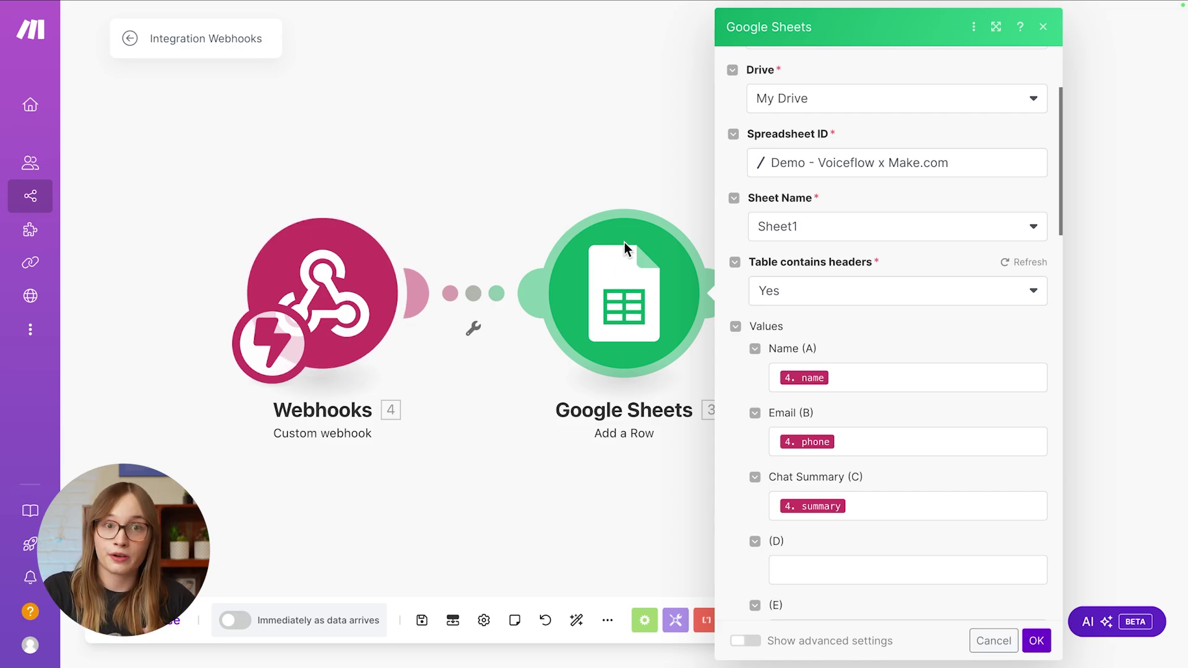
left_click(605, 157)
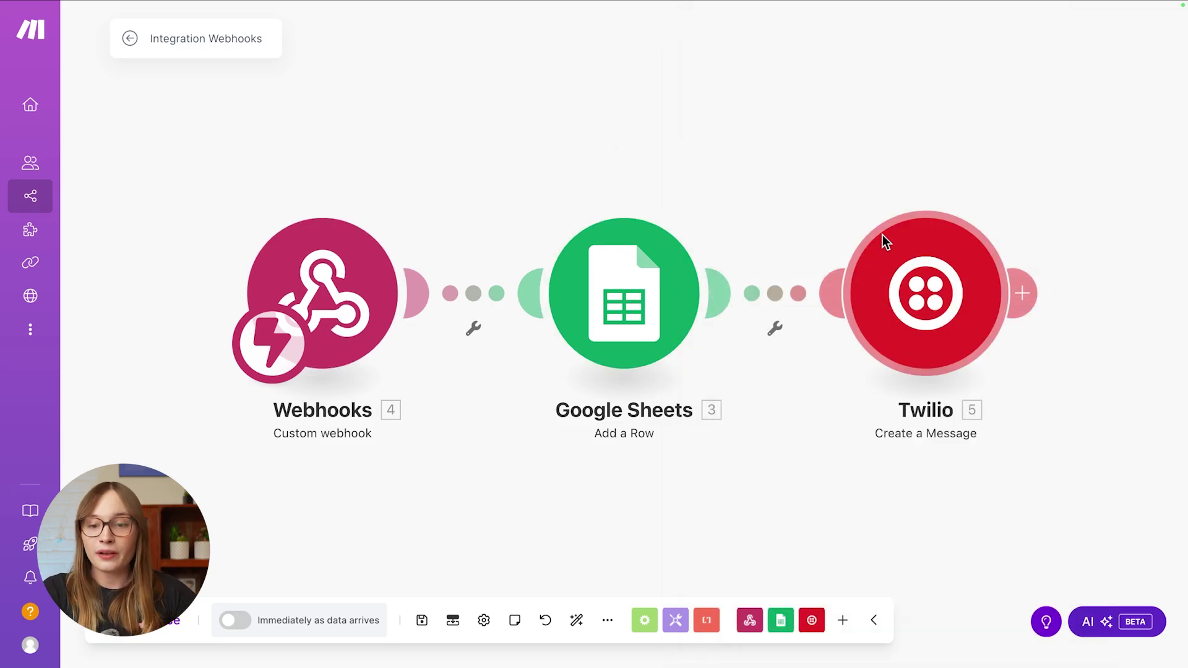
left_click(897, 243)
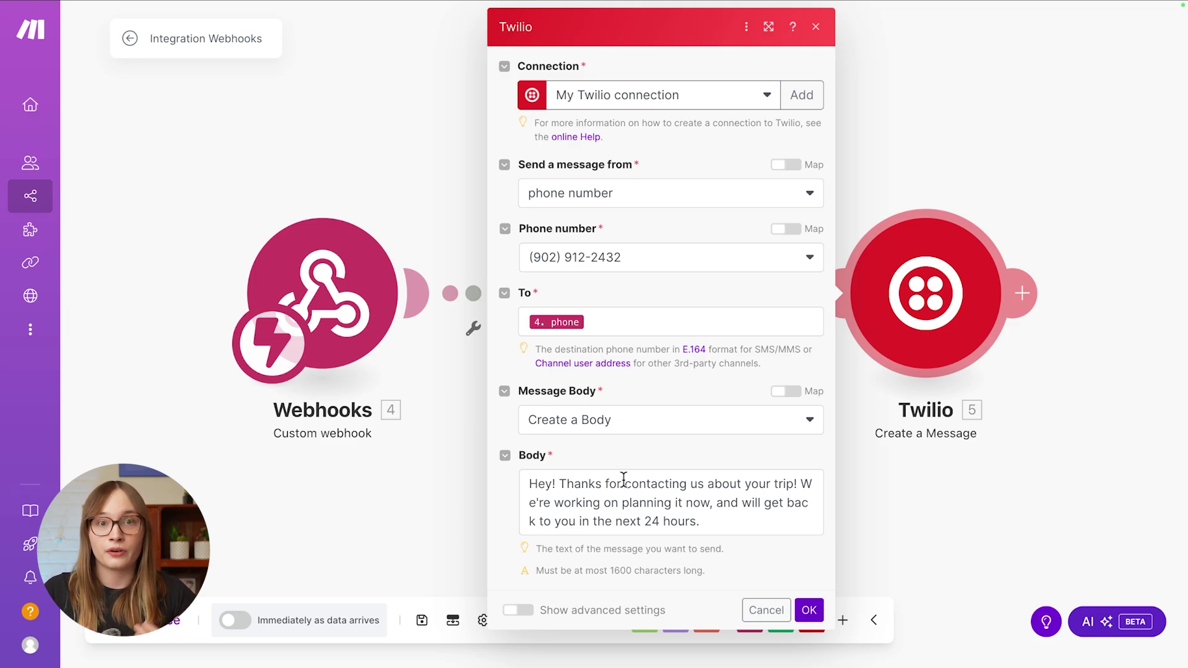
left_click(986, 184)
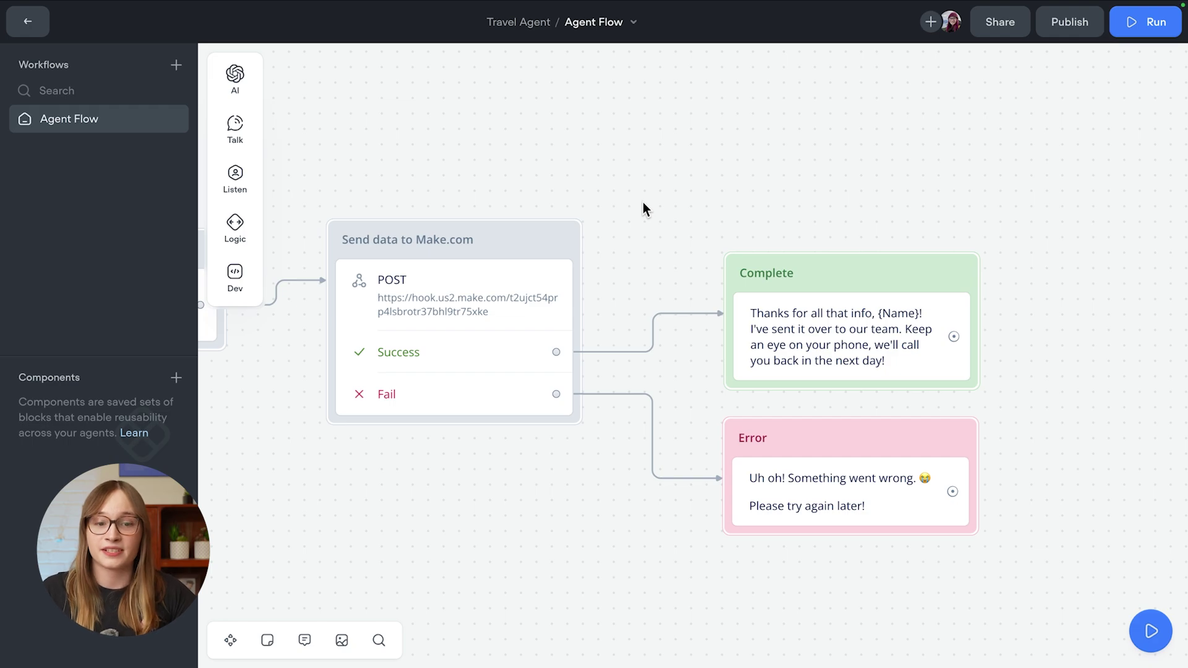
Step: Switch back to Voiceflow and examine the form data fields in the POST request of the Send data to Make.com block
left_click(525, 287)
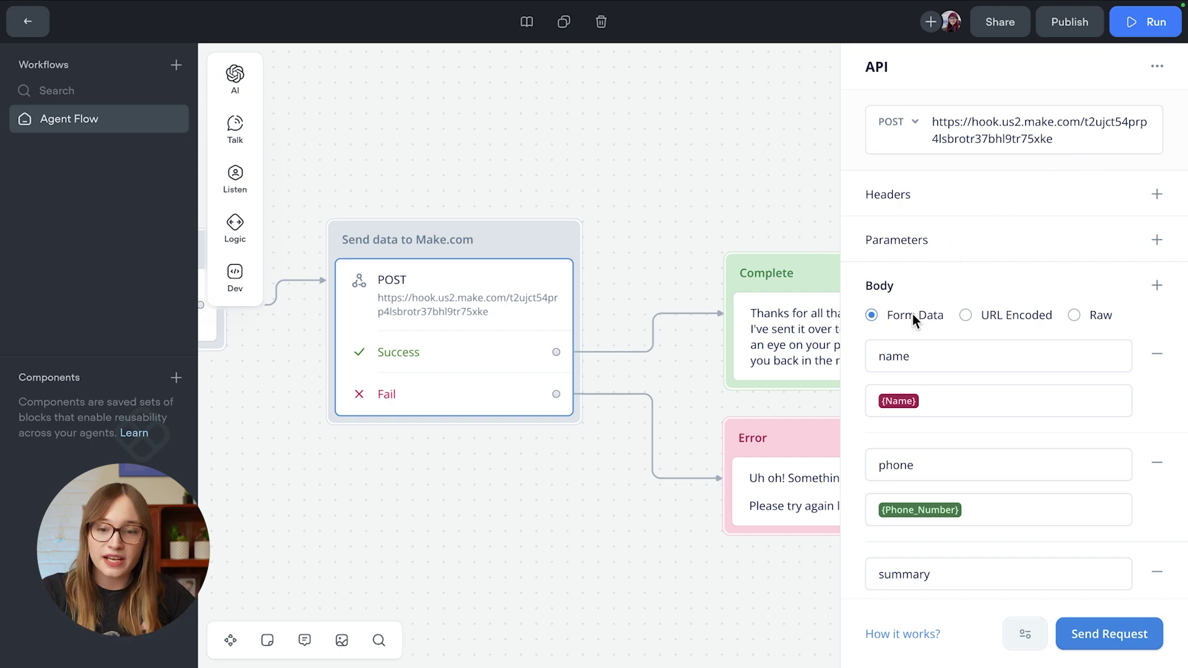
scroll(950, 351, "down", 1)
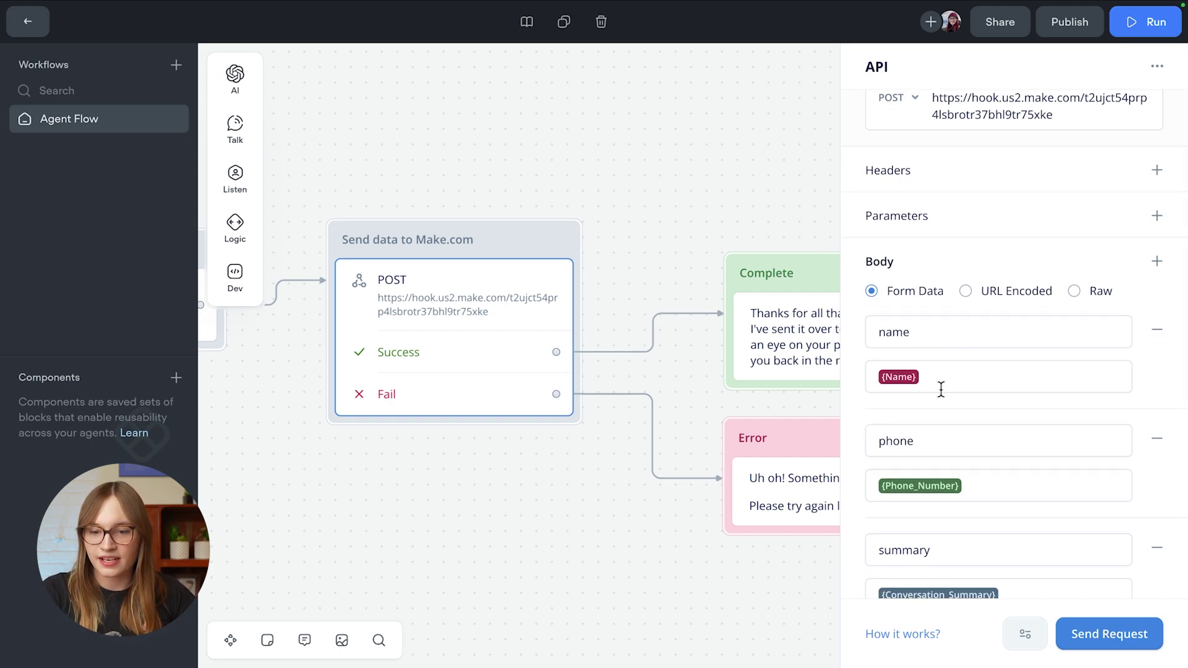
scroll(946, 466, "down", 1)
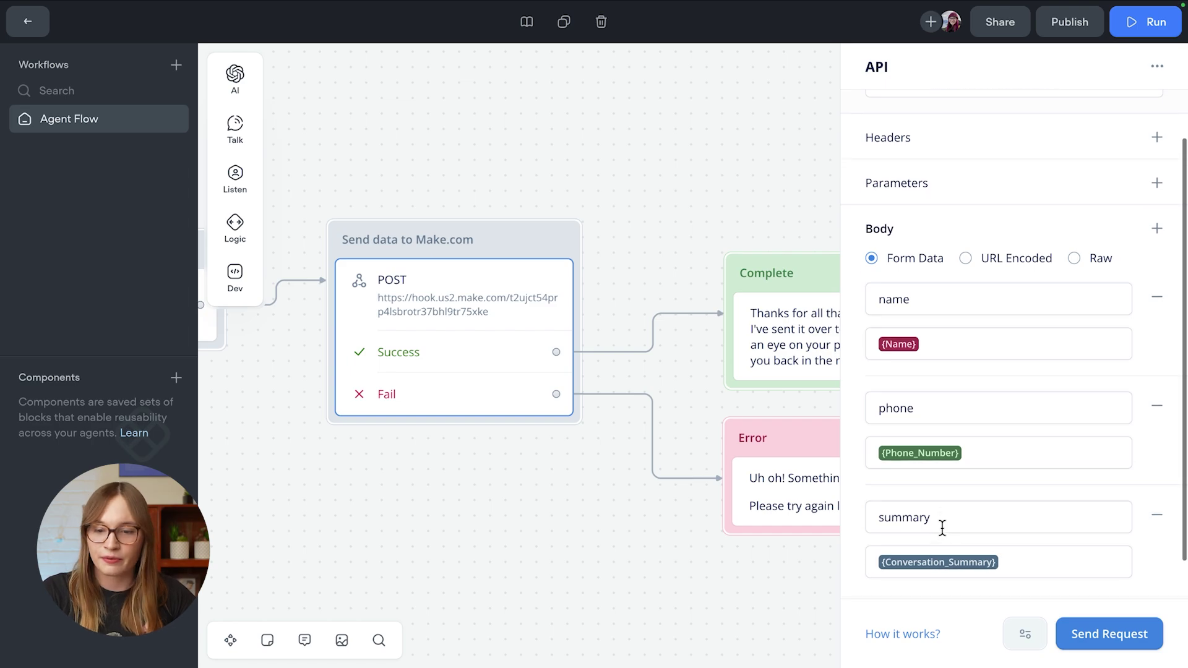